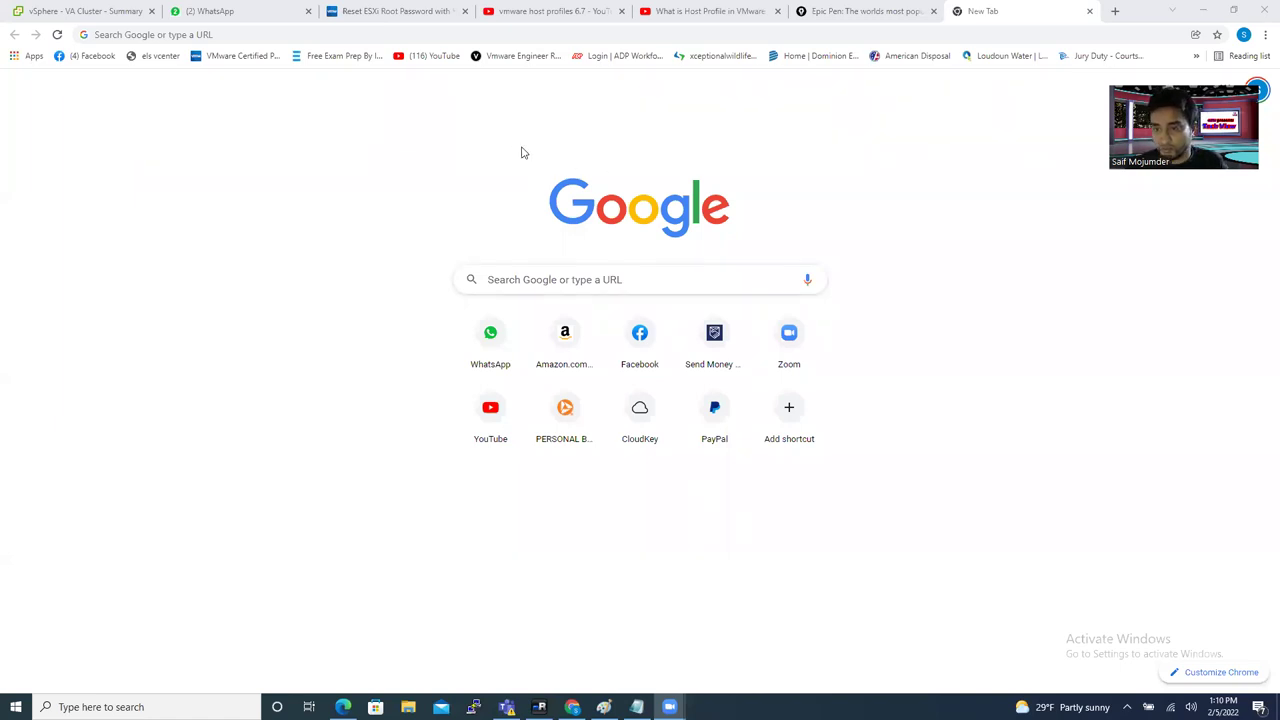
Bring Chrome to the front and search Google for 'epic pen'
left_click(697, 227)
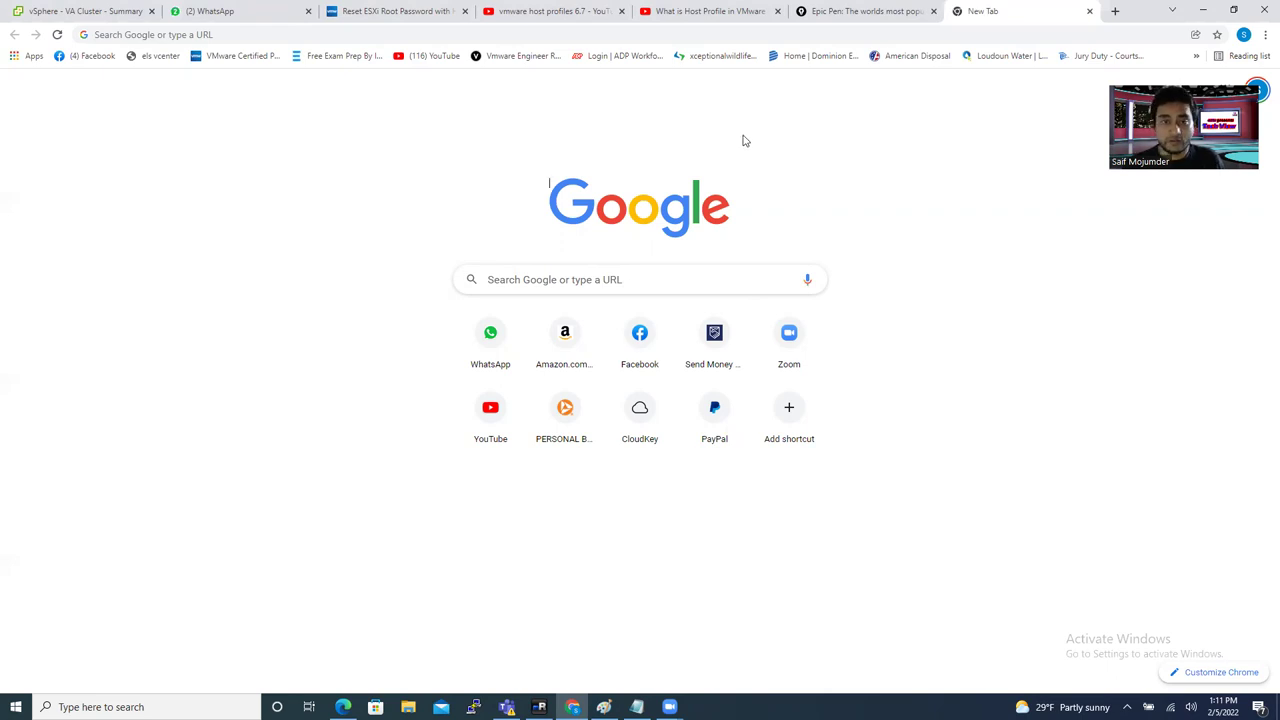
left_click(494, 275)
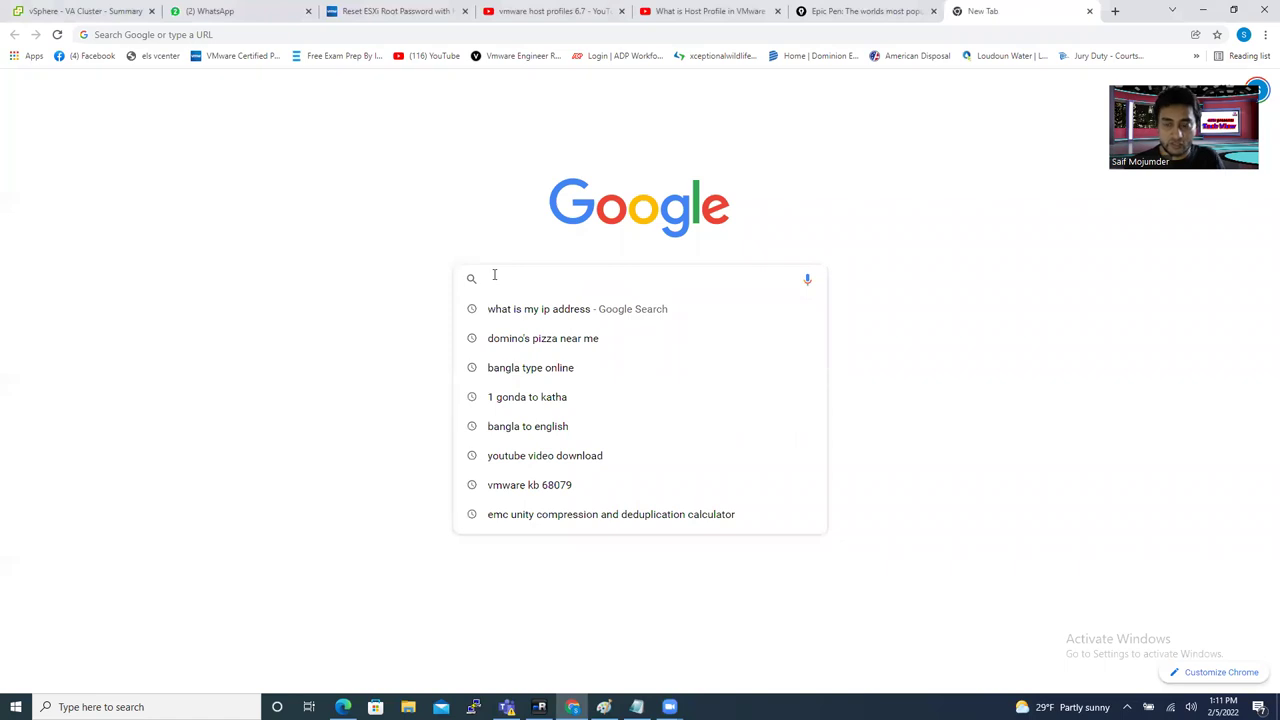
type("epi")
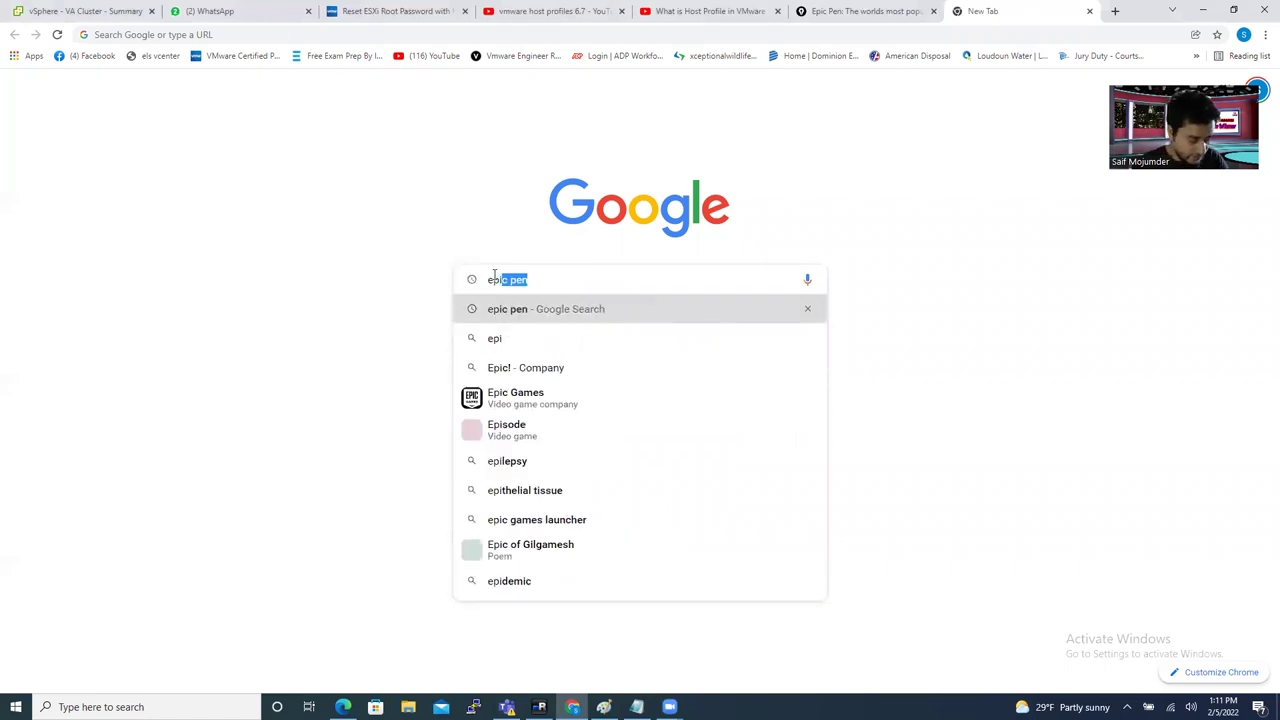
type("c pen")
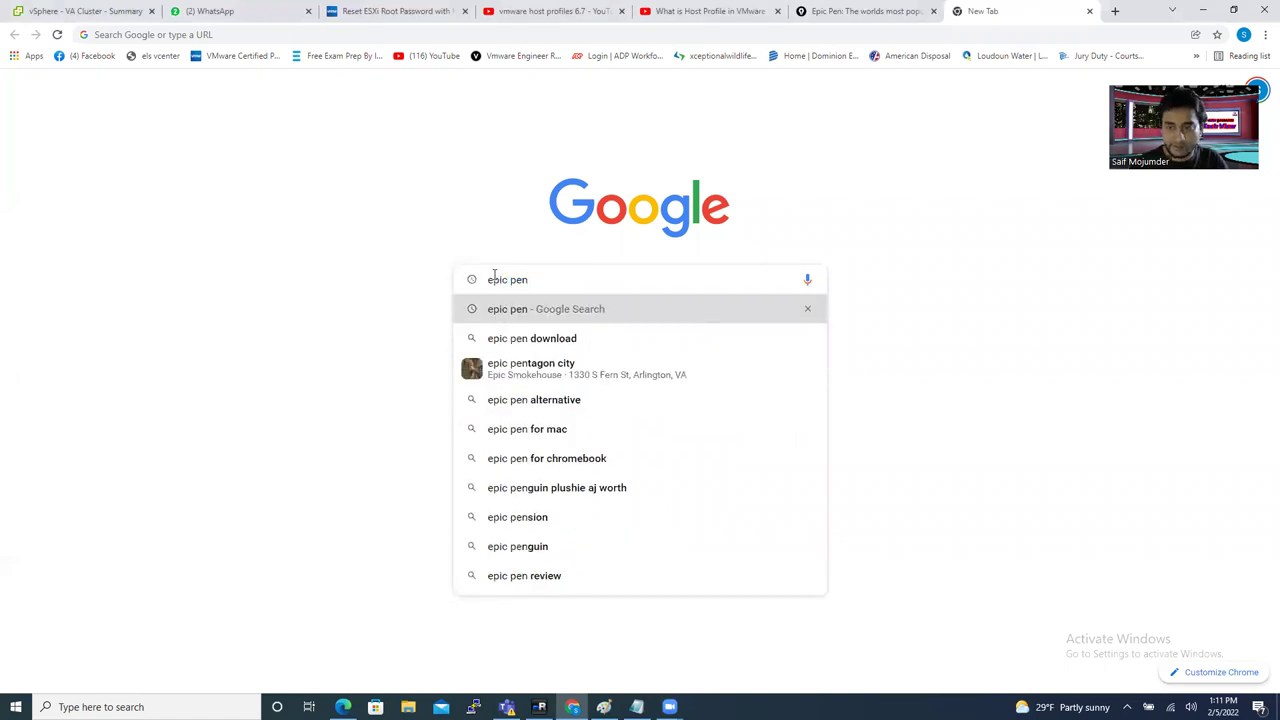
key("Return")
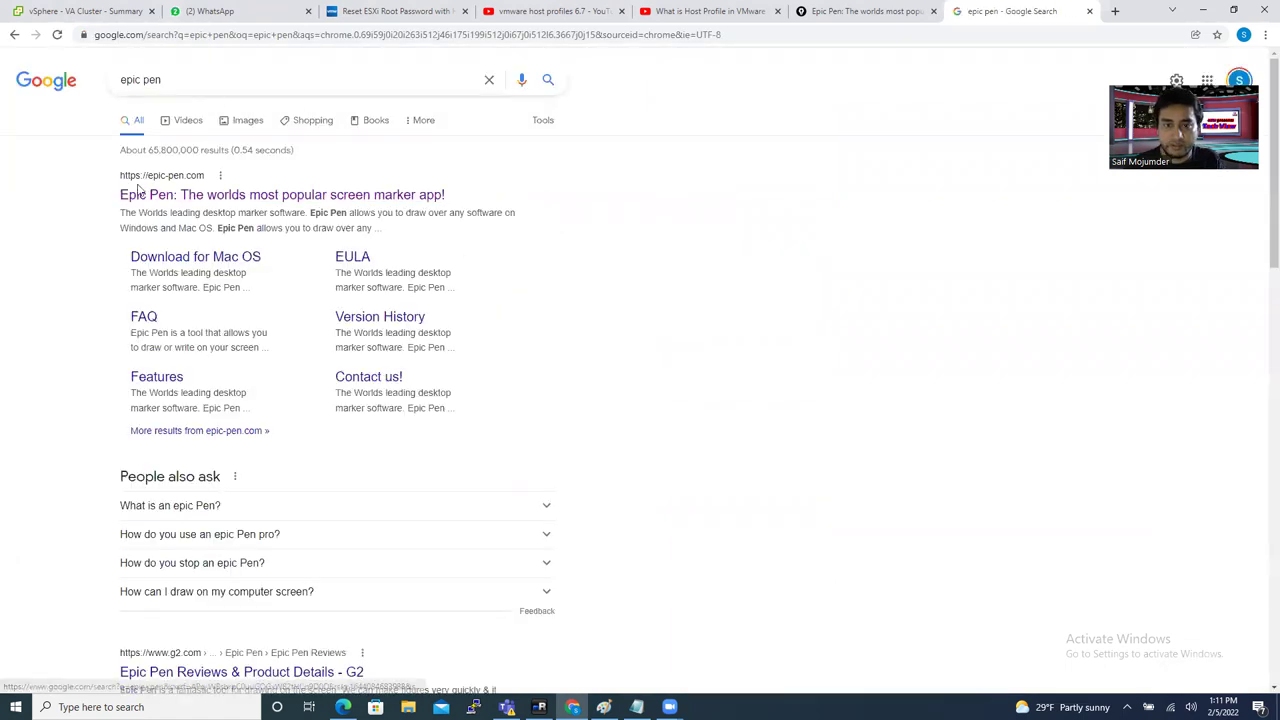
Open epic-pen.com at Download & Pricing and highlight the Pro plan's Whiteboard feature and $25.00 price
left_click(238, 200)
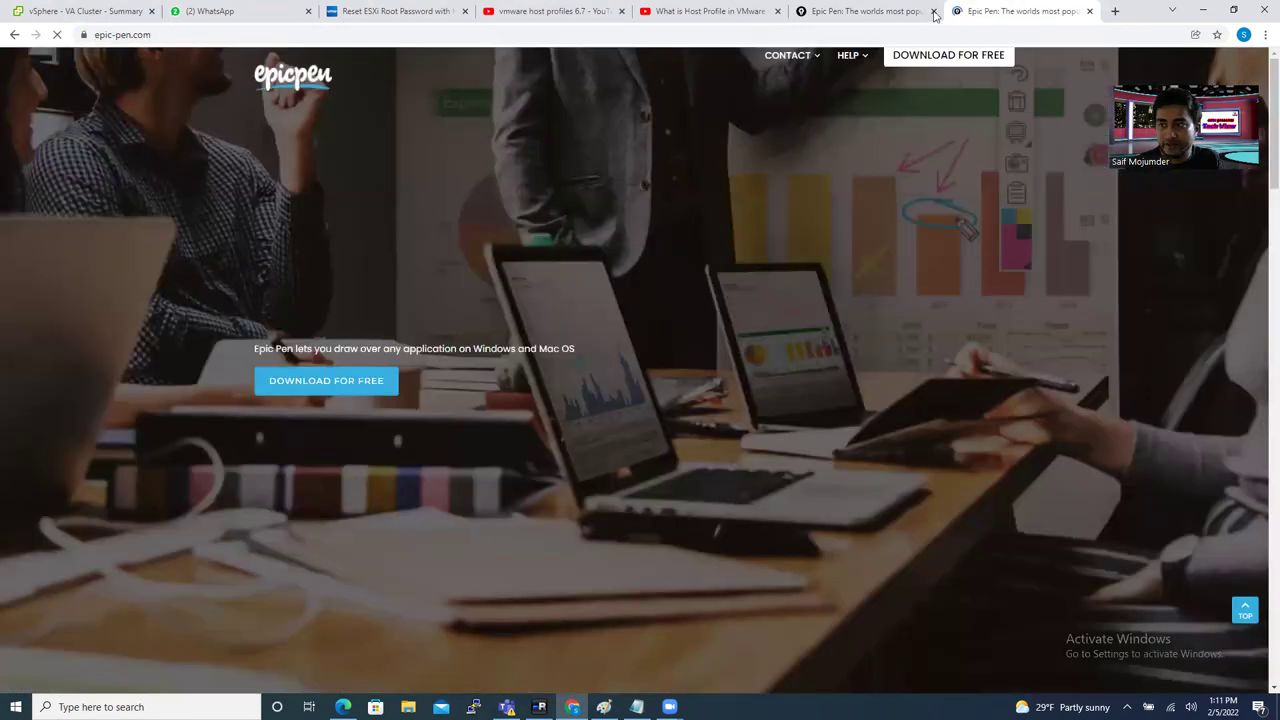
left_click(933, 11)
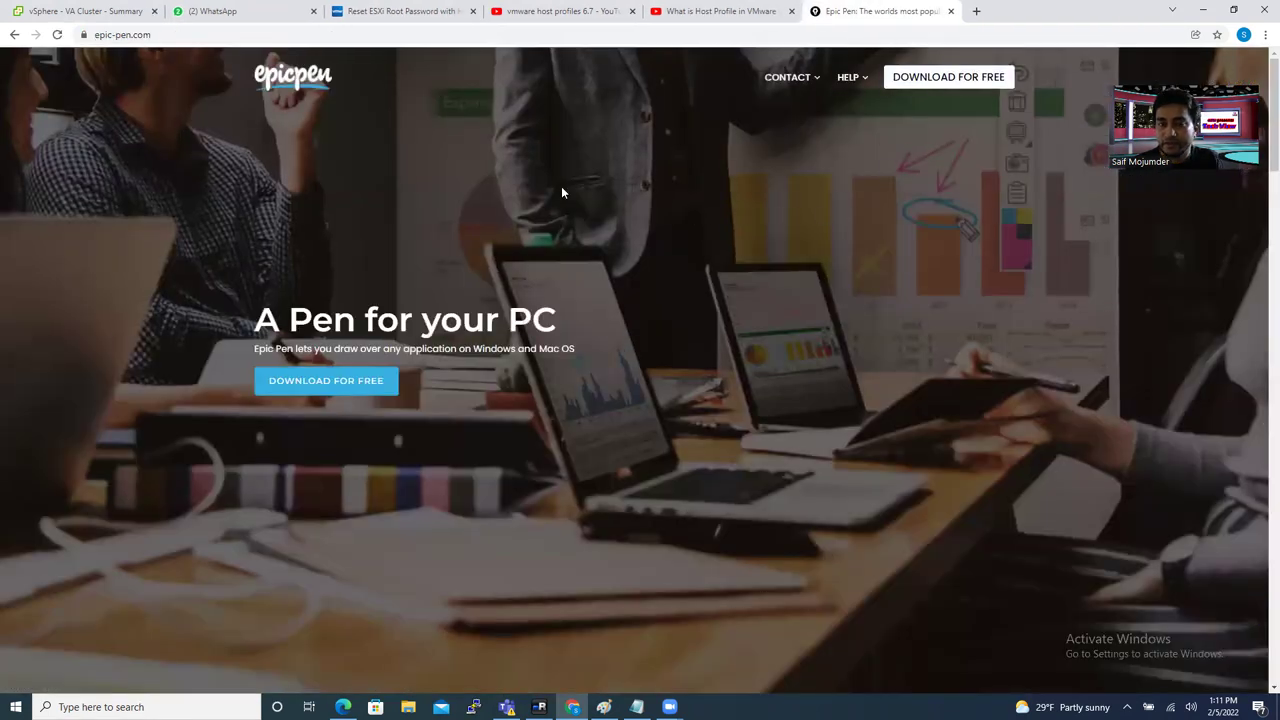
left_click(926, 82)
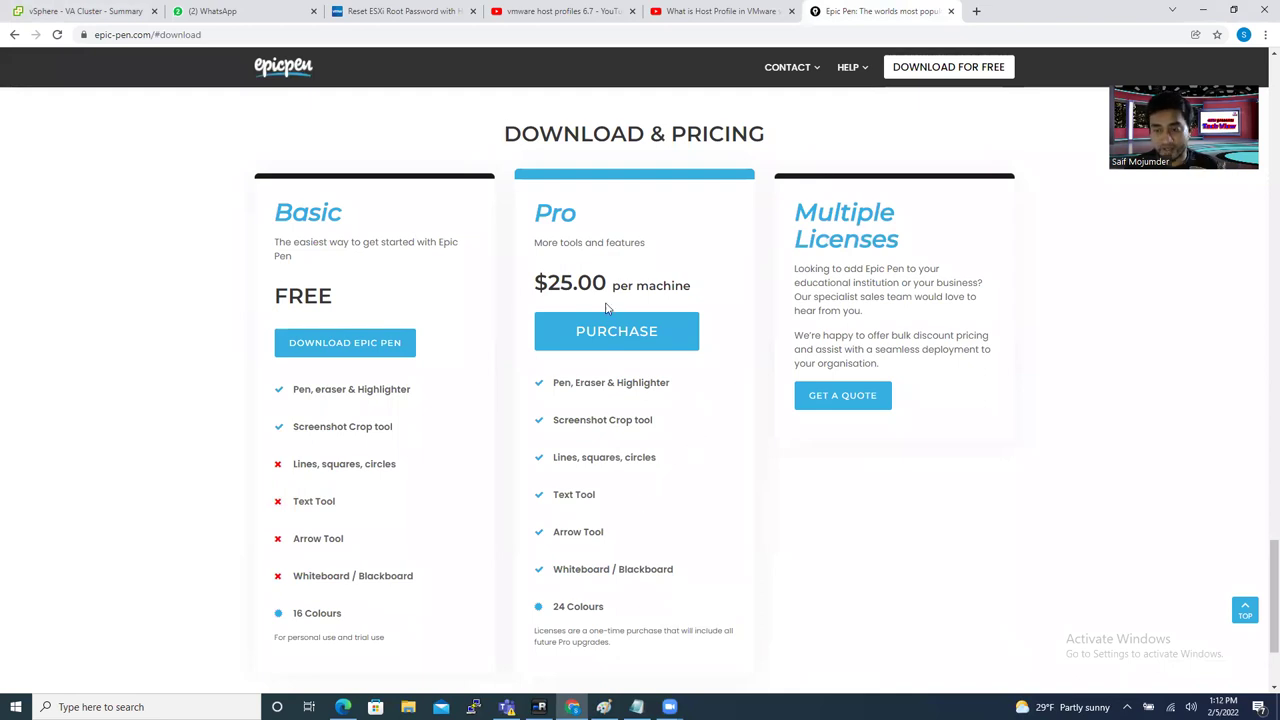
left_click_drag(557, 574, 687, 580)
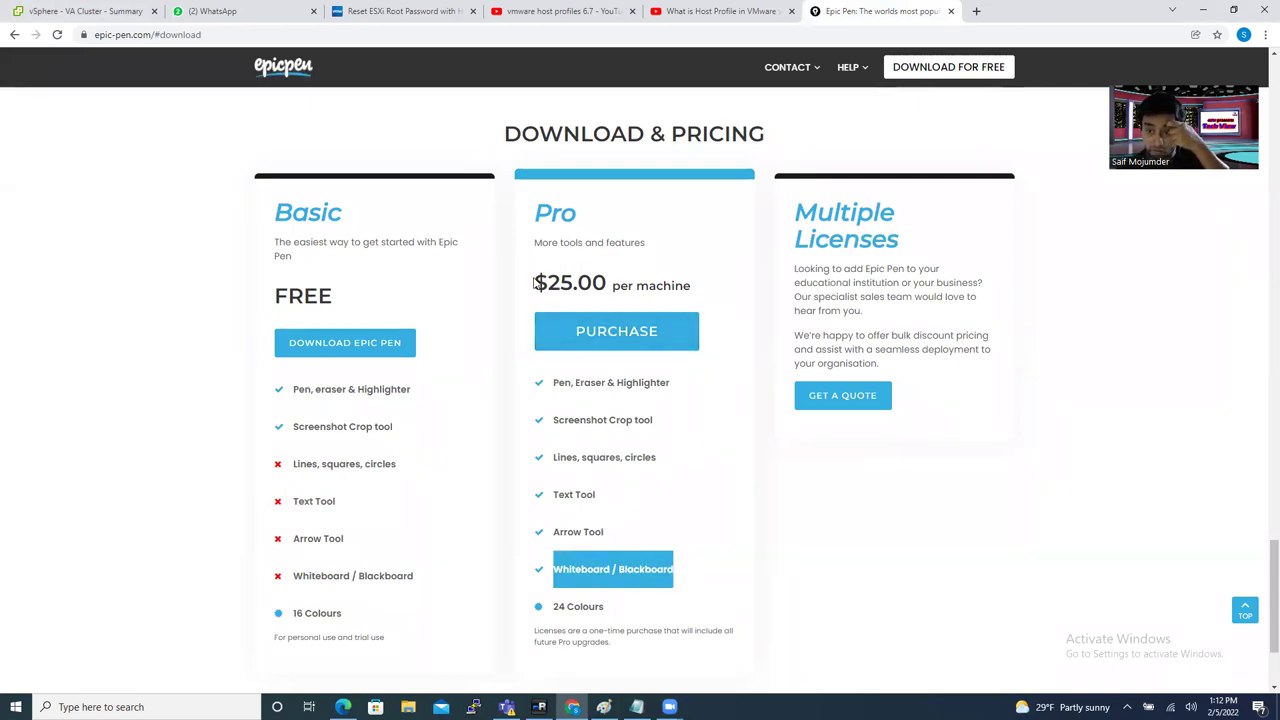
left_click_drag(534, 284, 709, 281)
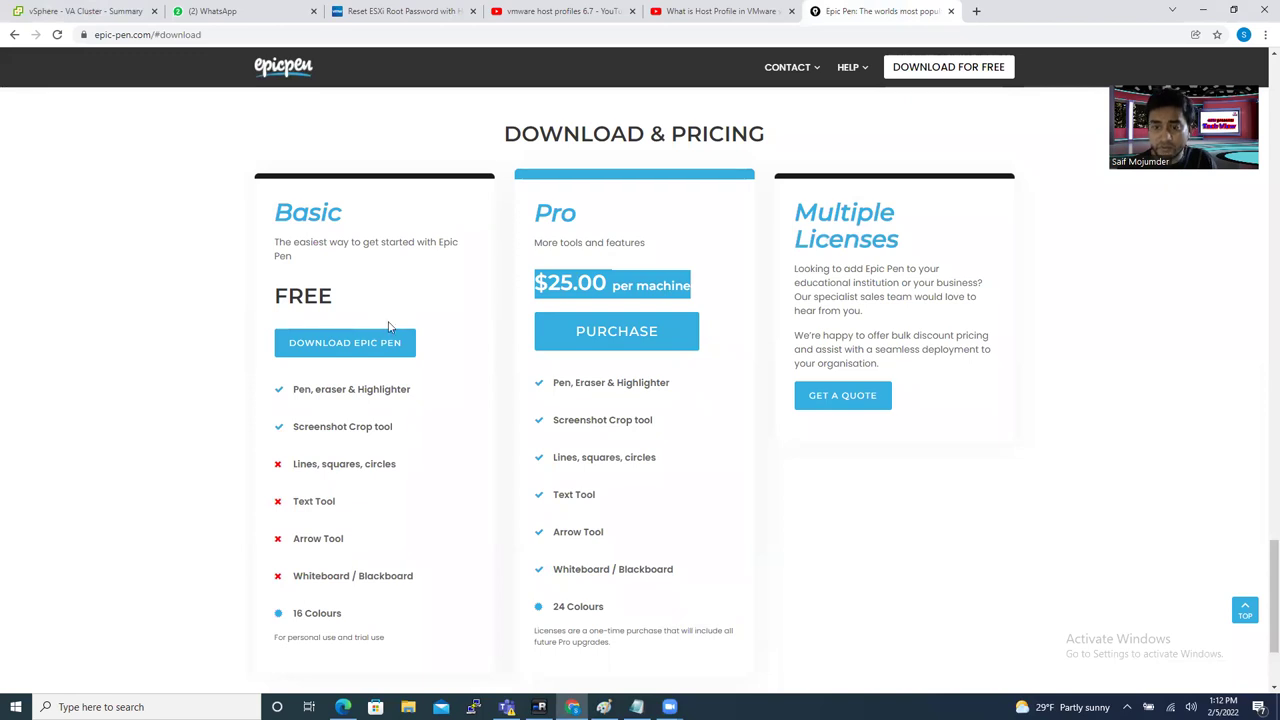
Download the free Basic Epic Pen installer without entering an email, and open its download menu
left_click(326, 345)
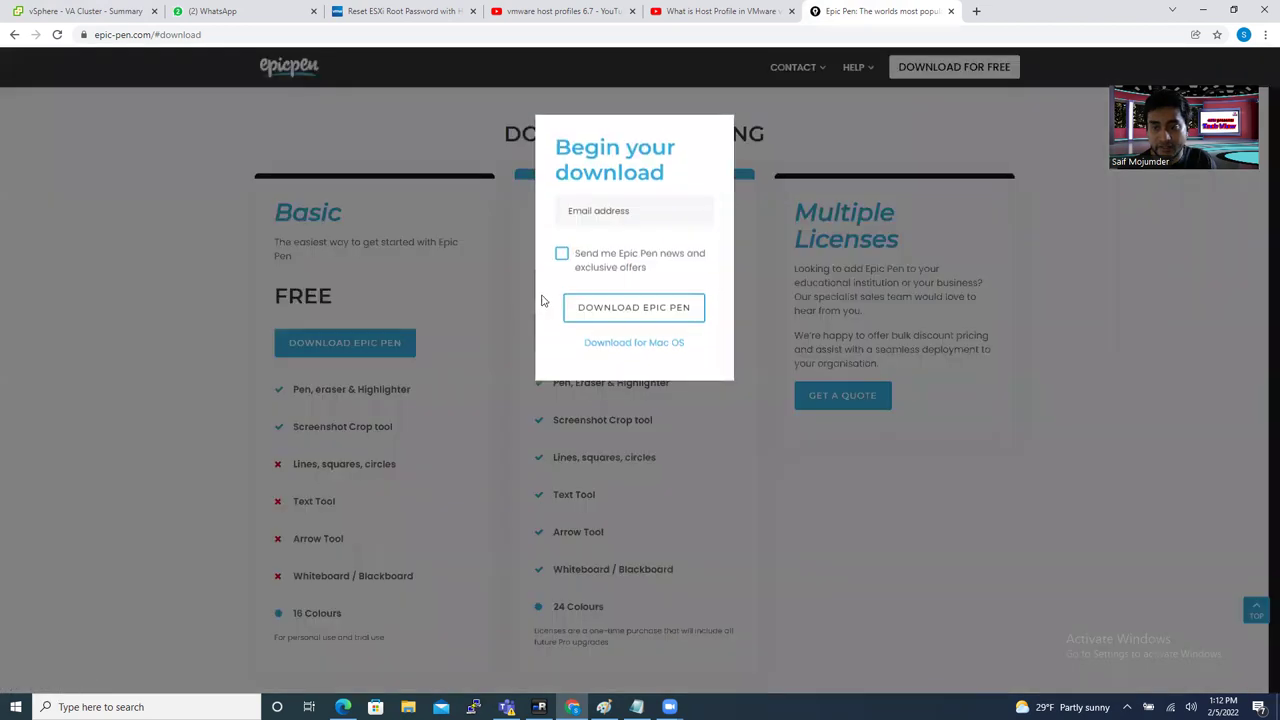
left_click(594, 214)
left_click(692, 155)
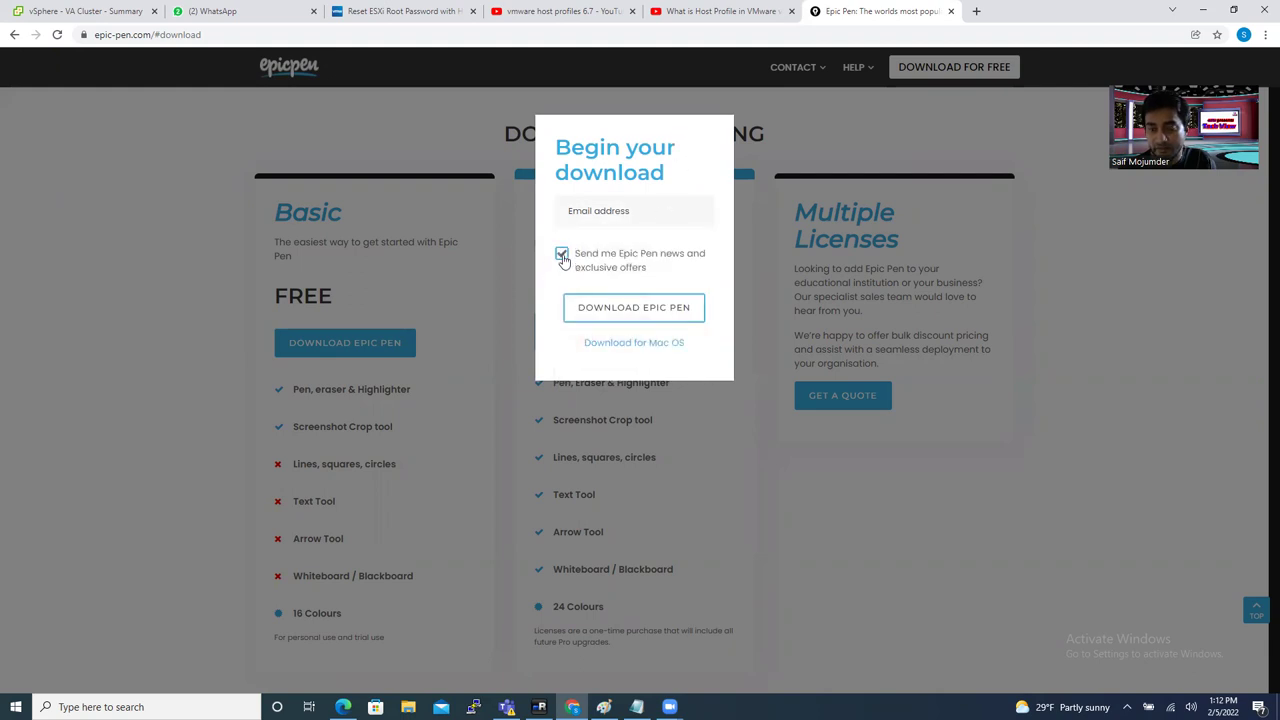
left_click(612, 314)
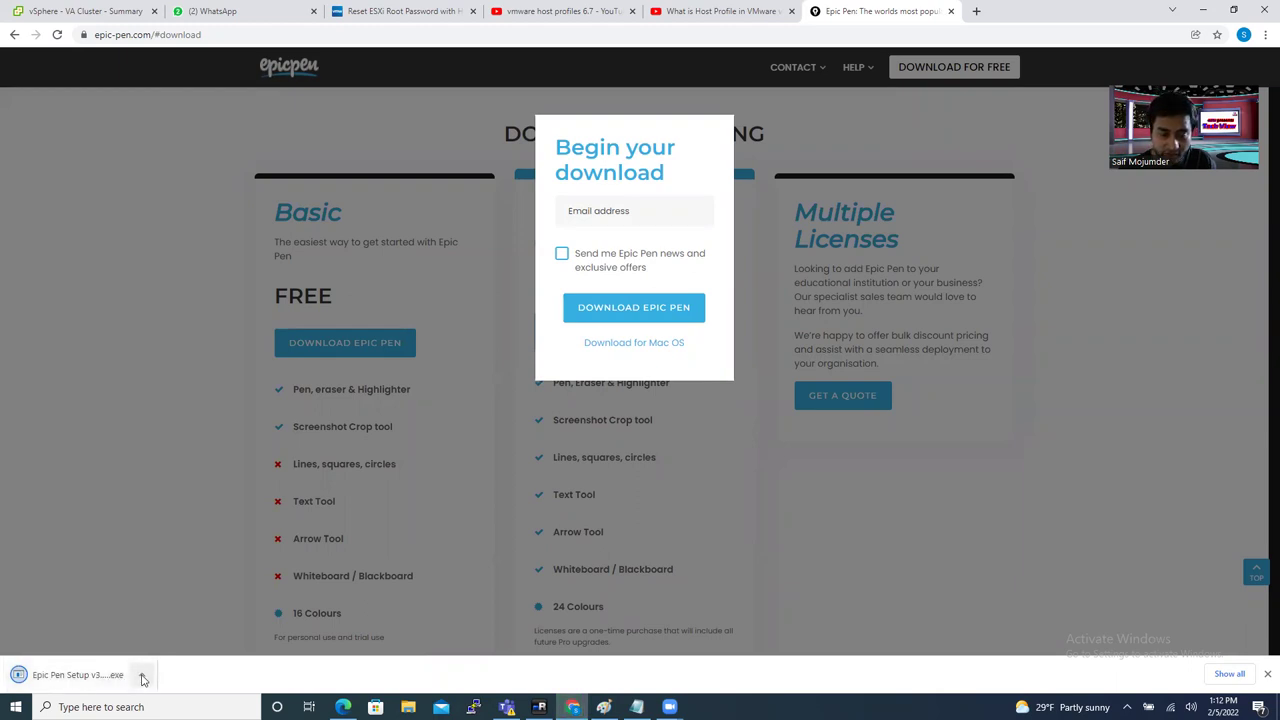
left_click(142, 677)
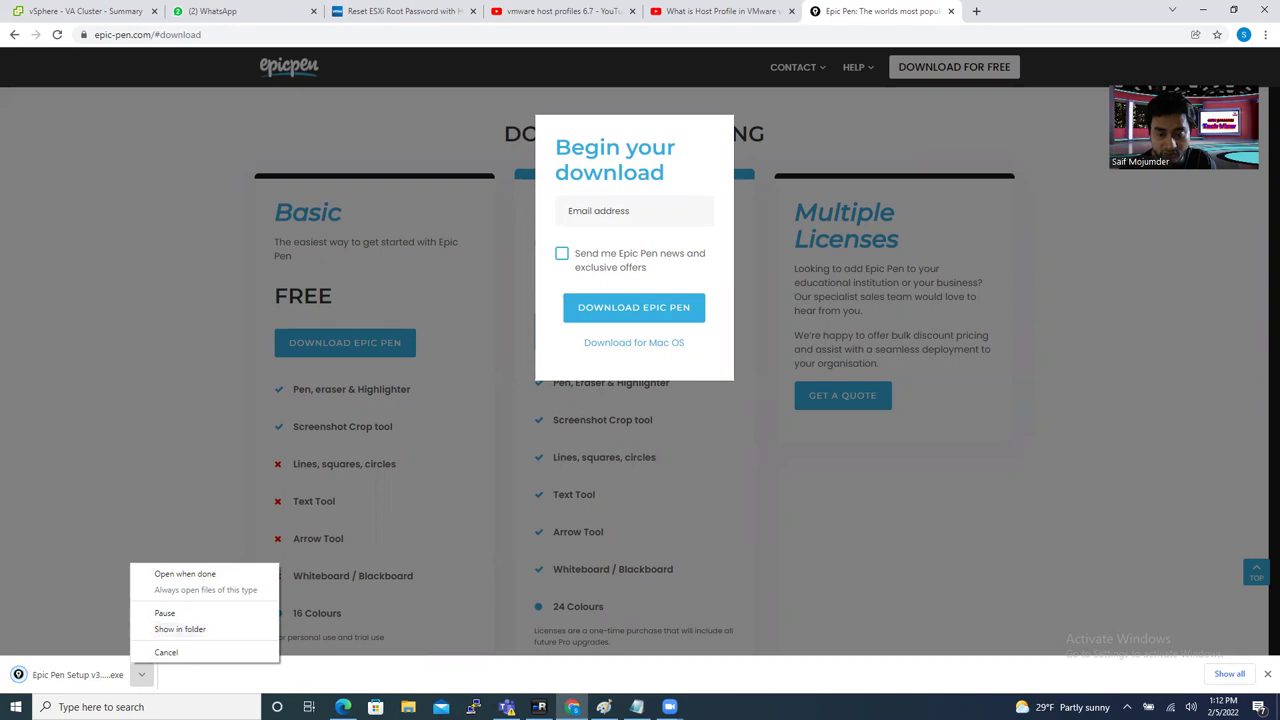
Find the Epic Pen Setup installer in Downloads and run it as administrator
left_click(180, 629)
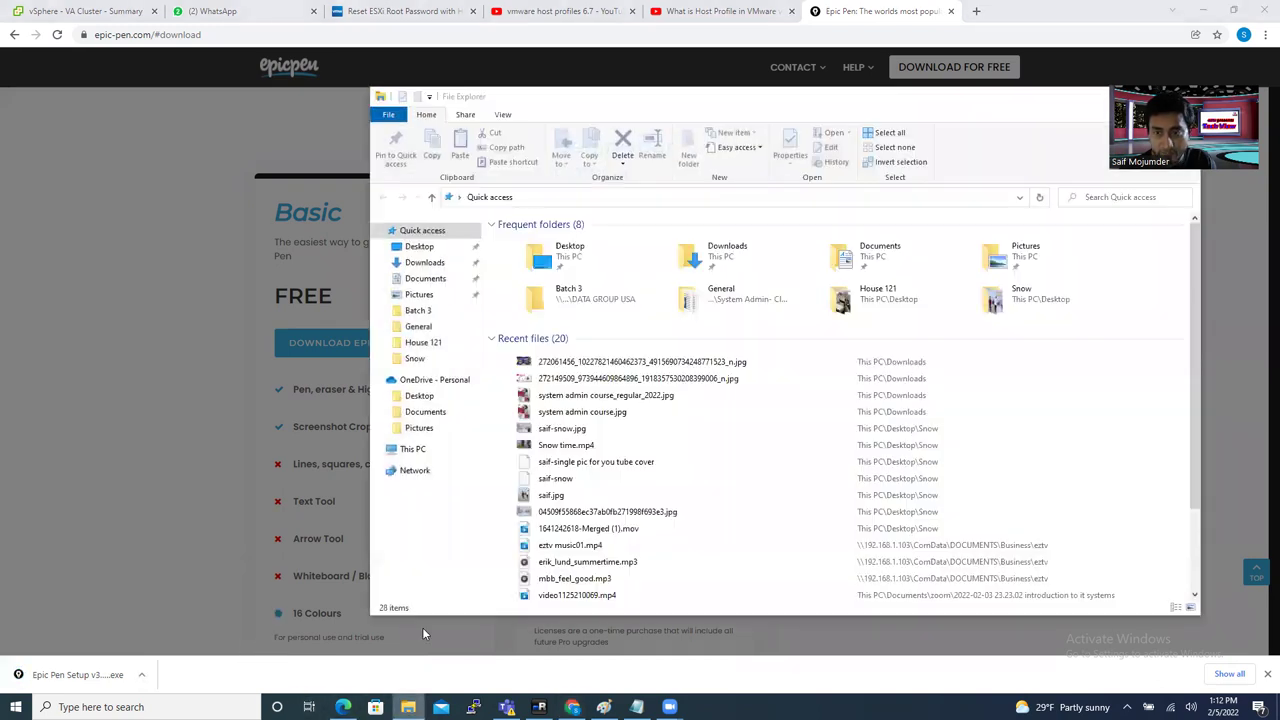
right_click(408, 707)
left_click(424, 262)
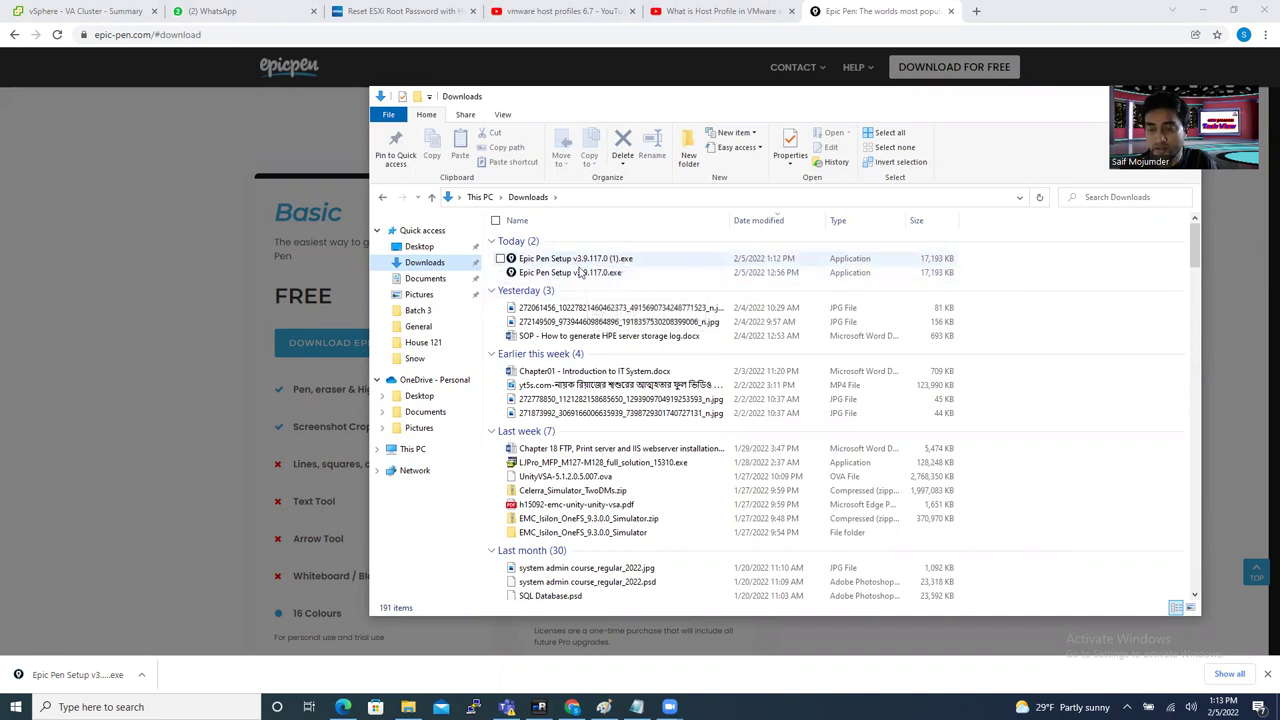
left_click(567, 278)
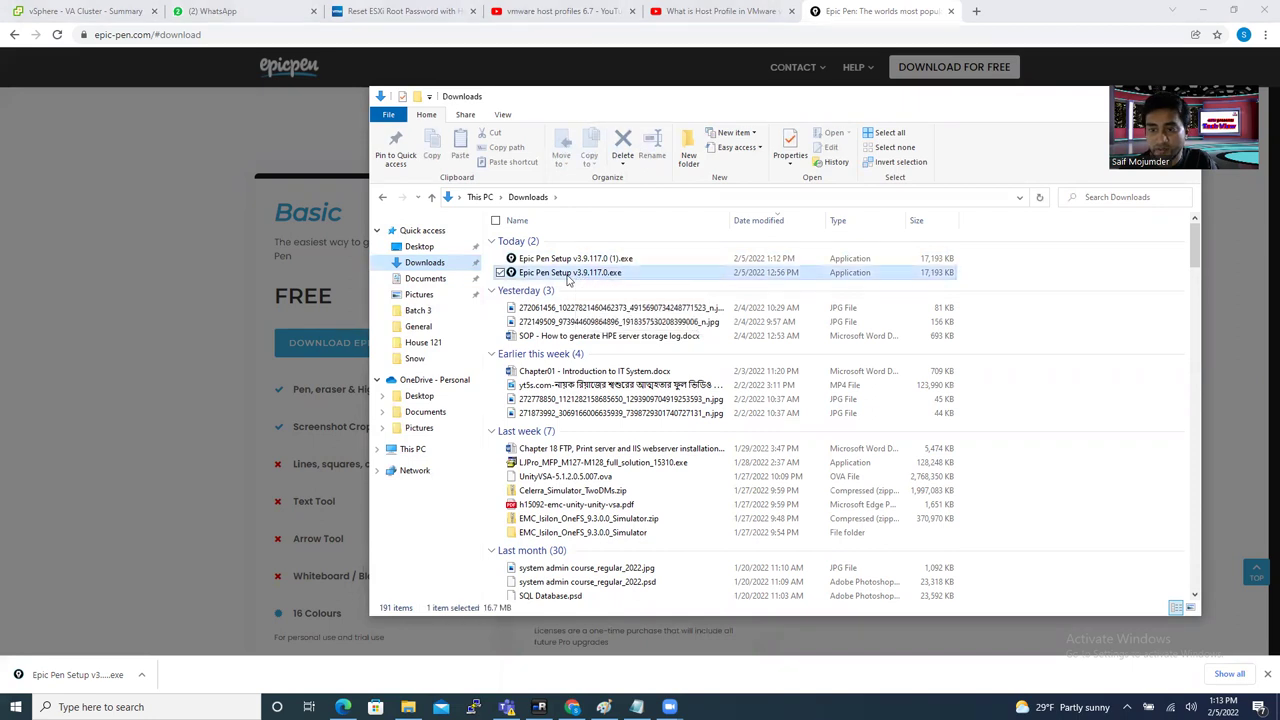
right_click(567, 278)
left_click(493, 300)
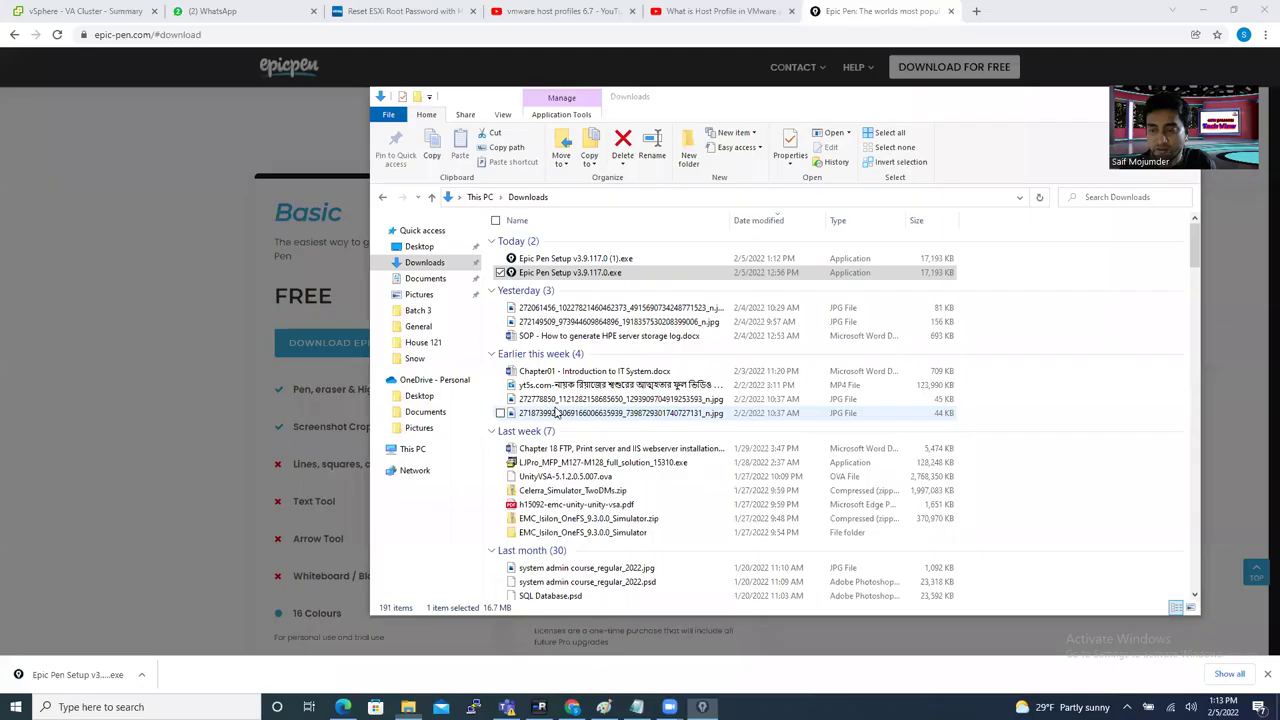
Install Epic Pen with the default language, folder and Start Menu settings, accepting the license
left_click(645, 391)
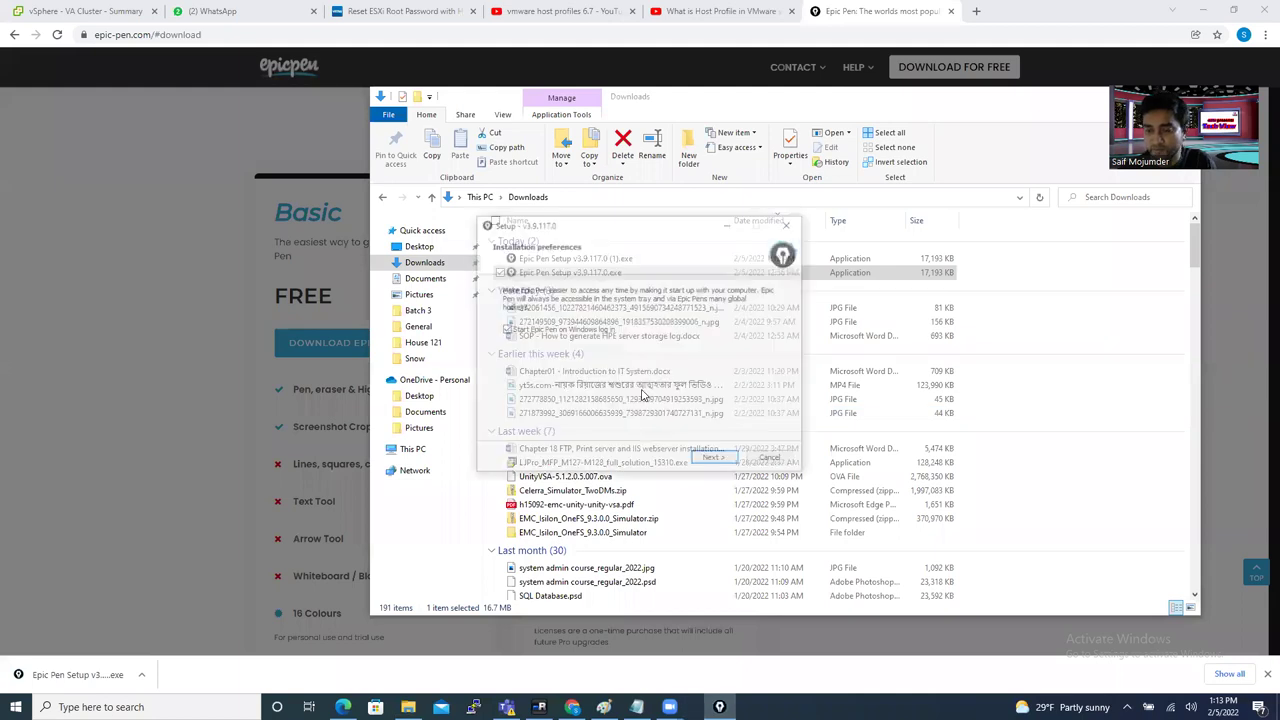
left_click(708, 461)
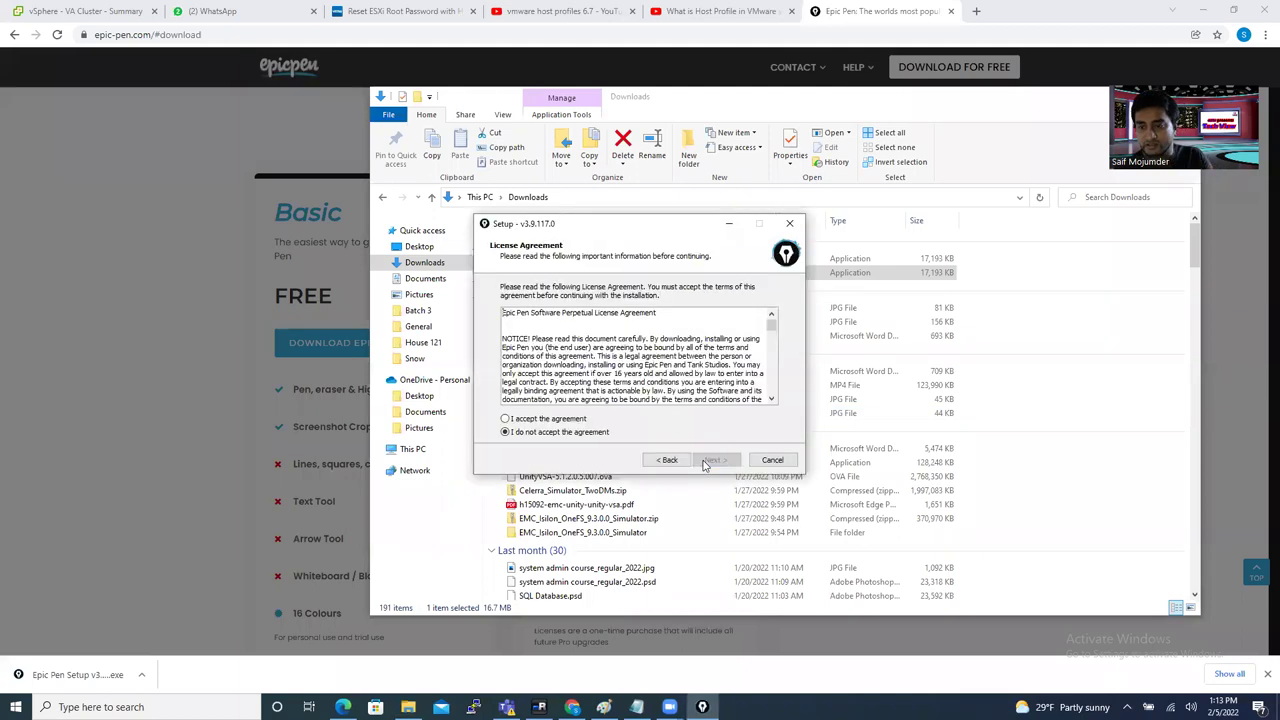
left_click(585, 419)
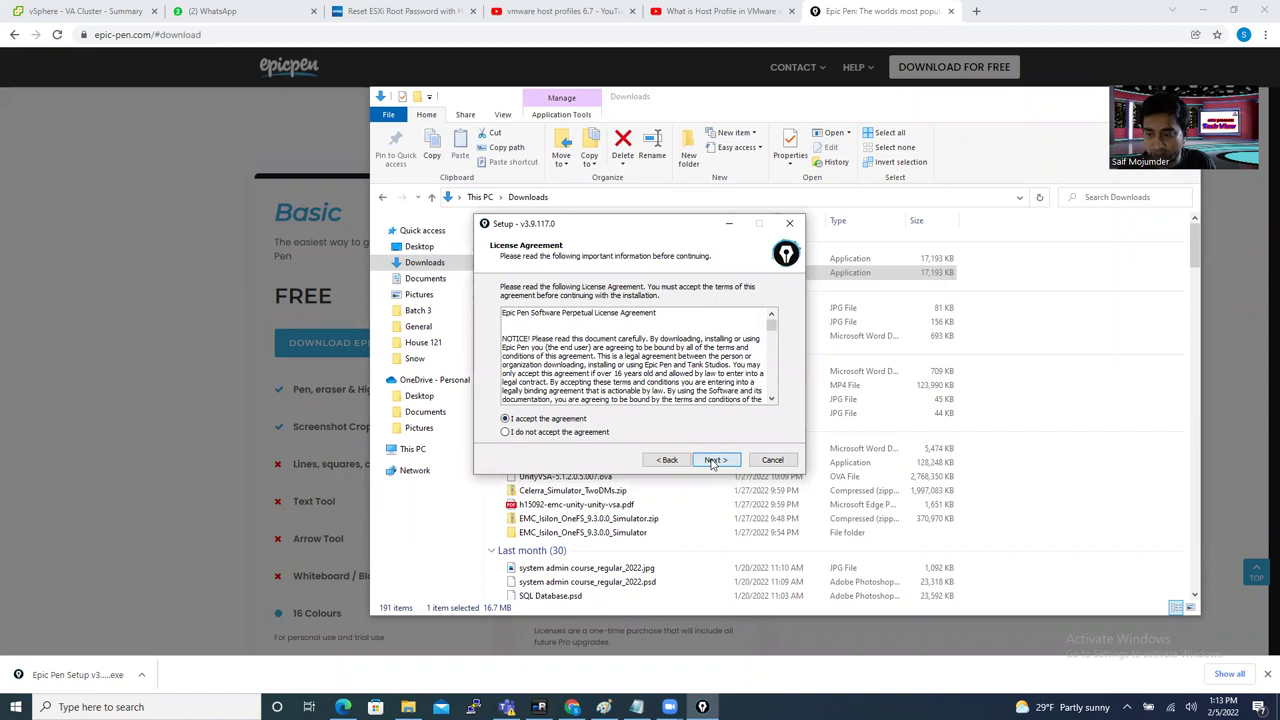
left_click(712, 461)
left_click(693, 420)
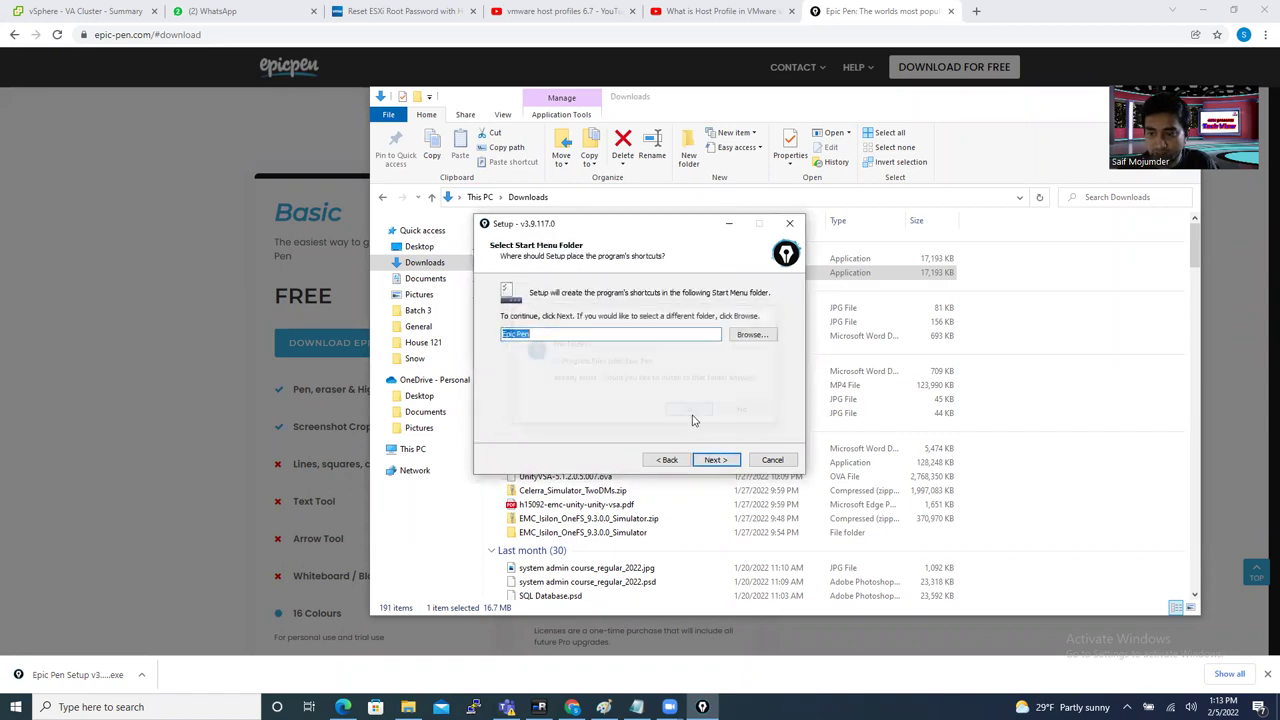
left_click(716, 461)
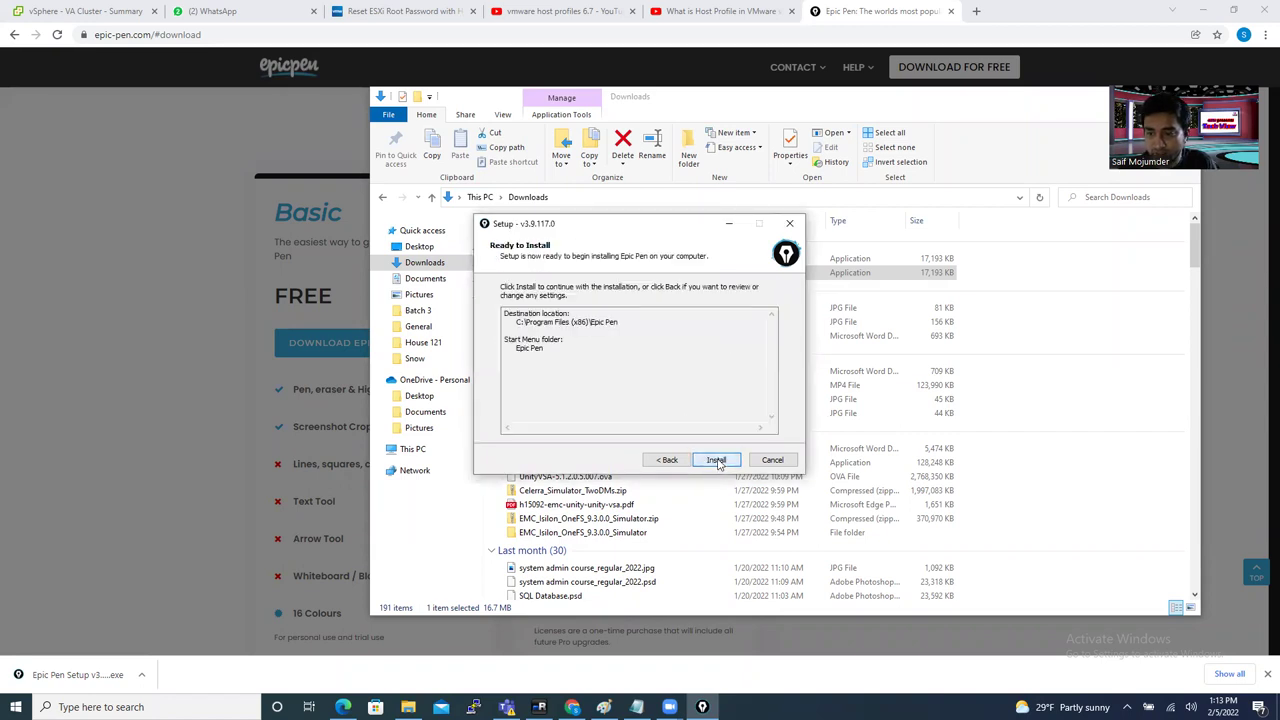
left_click(716, 461)
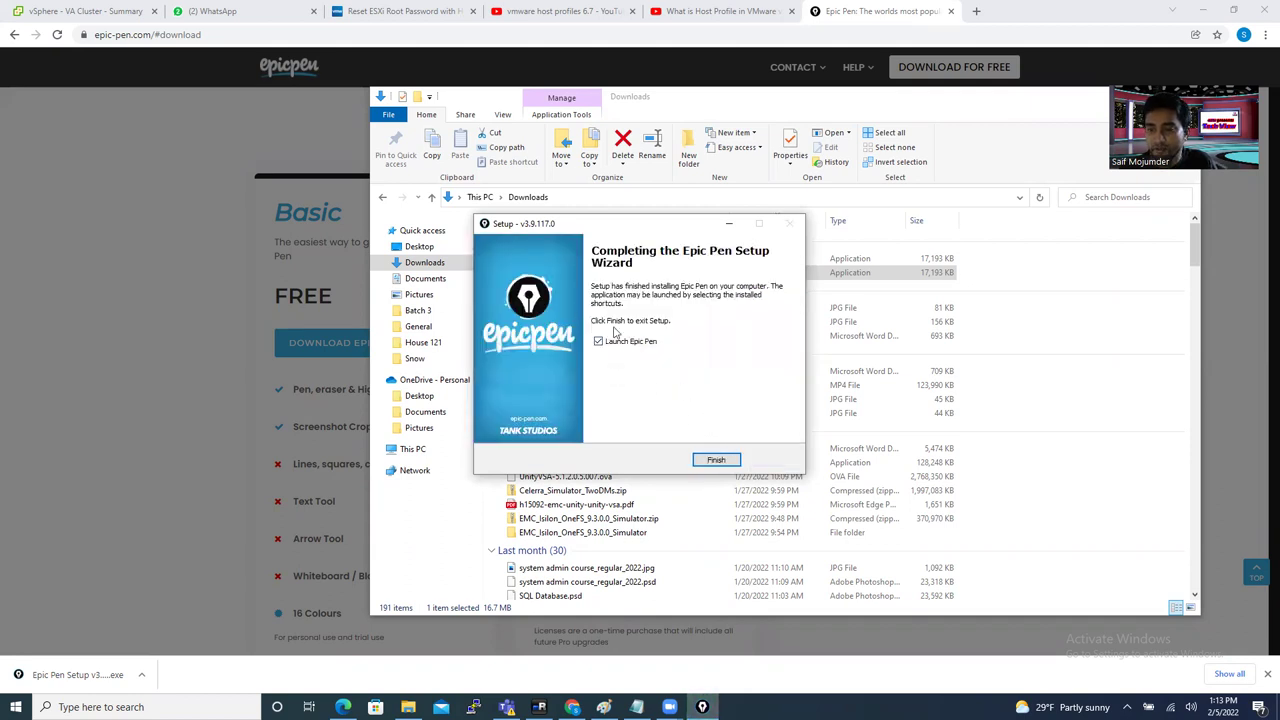
left_click(716, 460)
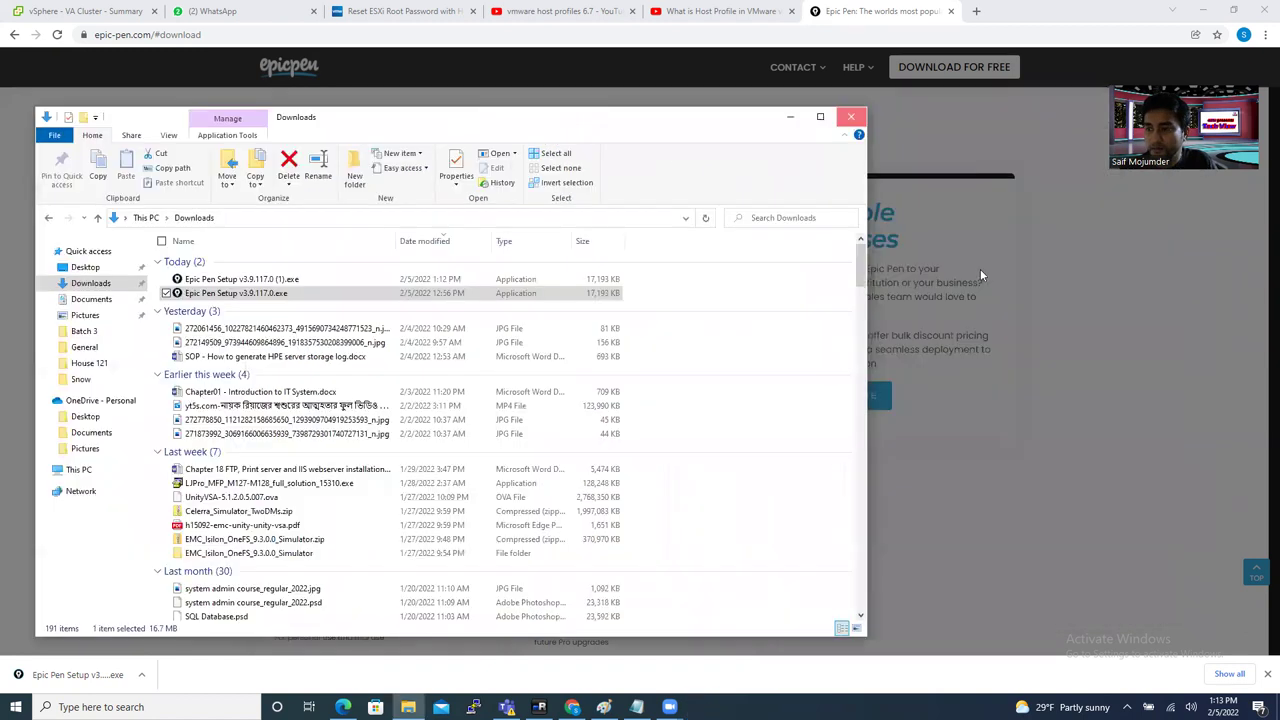
Close the Epic Pen website tab and open a new Chrome tab
left_click(980, 274)
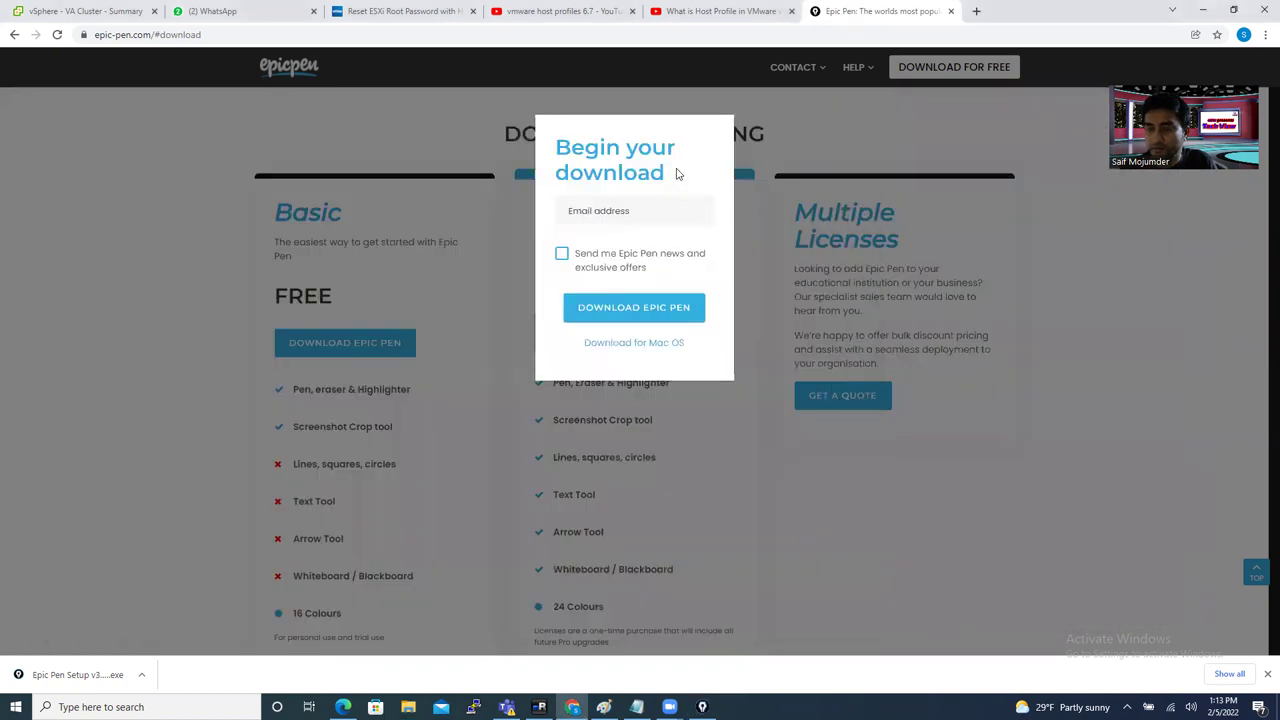
left_click(952, 11)
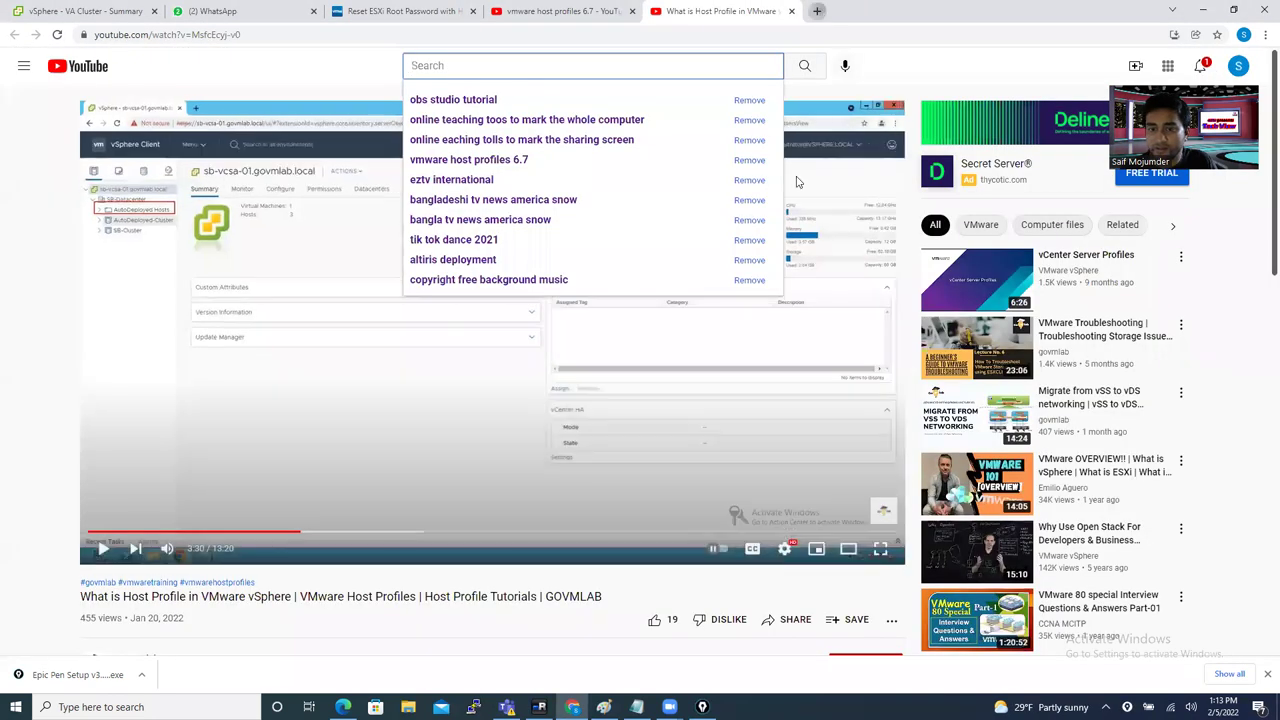
left_click(818, 11)
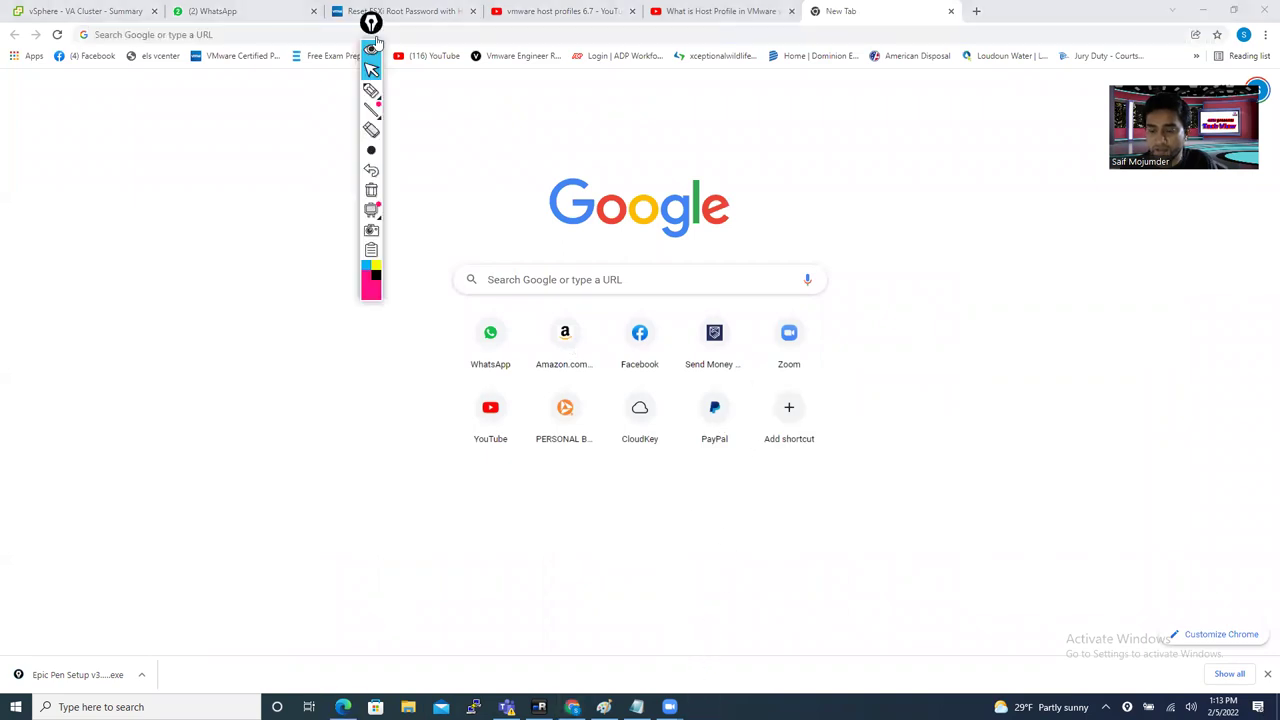
Minimize and restore Epic Pen, then collapse its toolbar to a compact handle
left_click(376, 42)
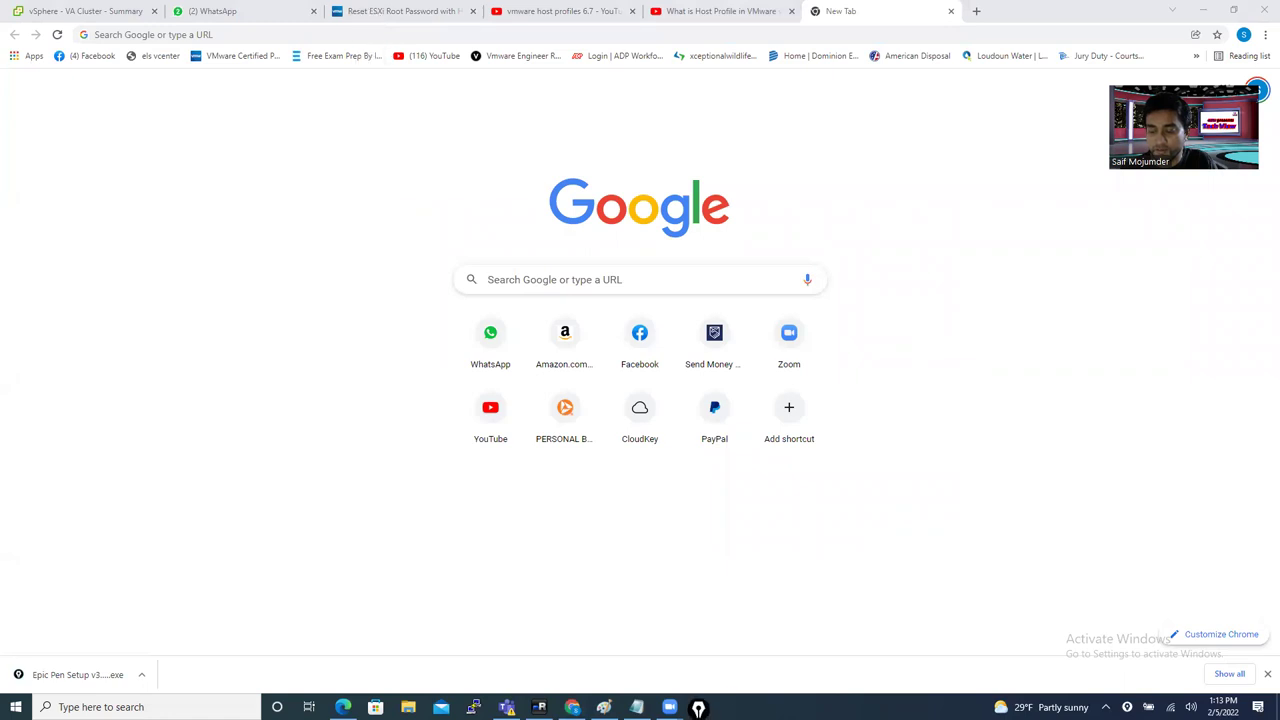
left_click(699, 707)
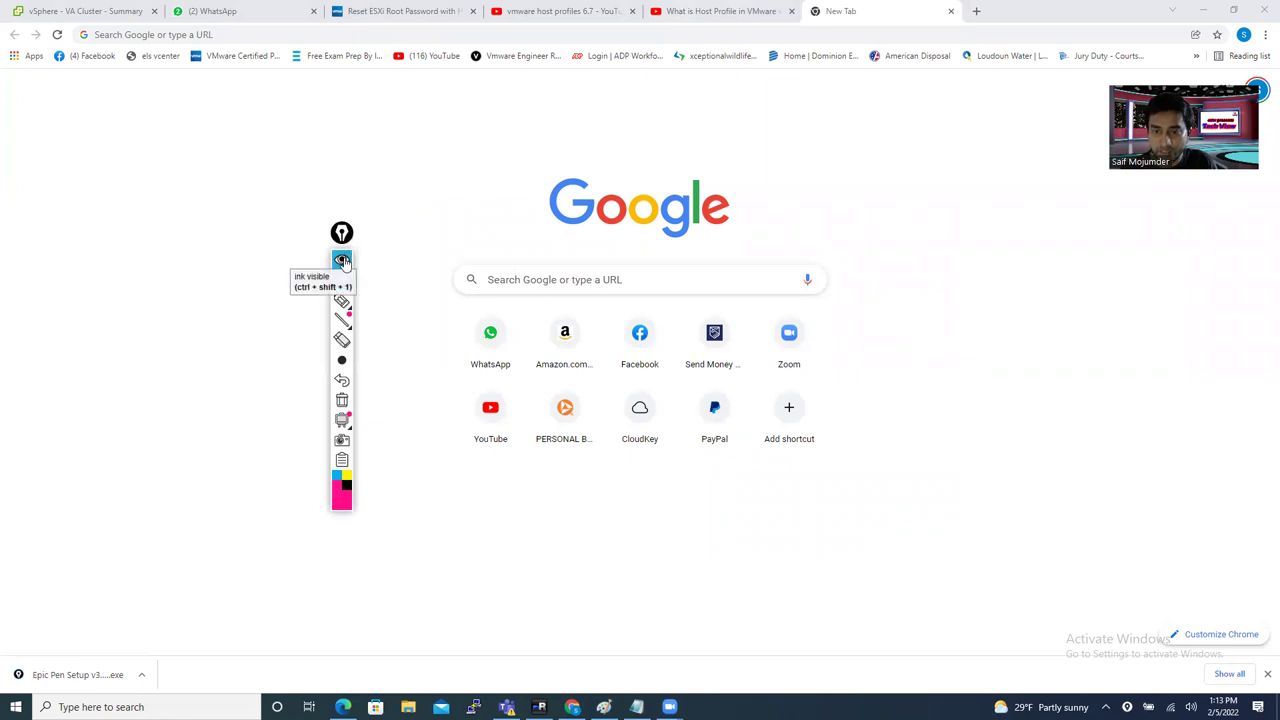
left_click(342, 261)
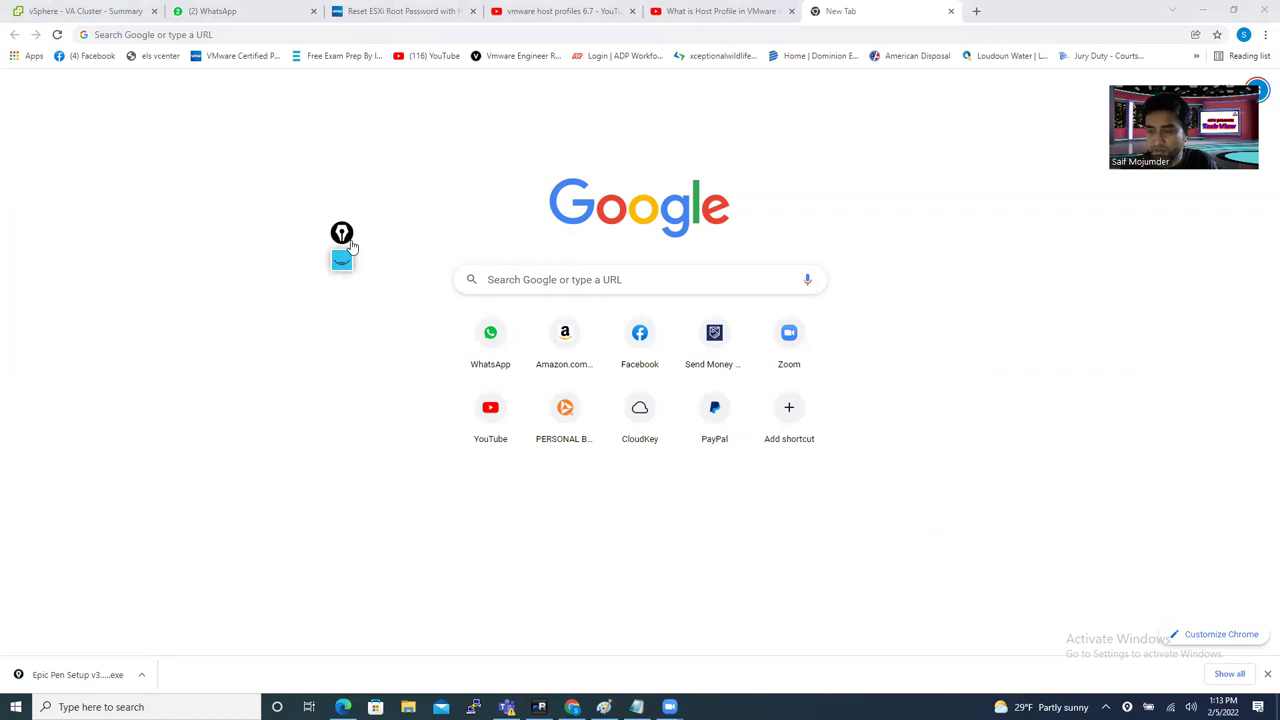
Set the pen to very large, draw a thick pink loop top-left, then erase it
left_click_drag(350, 246, 317, 288)
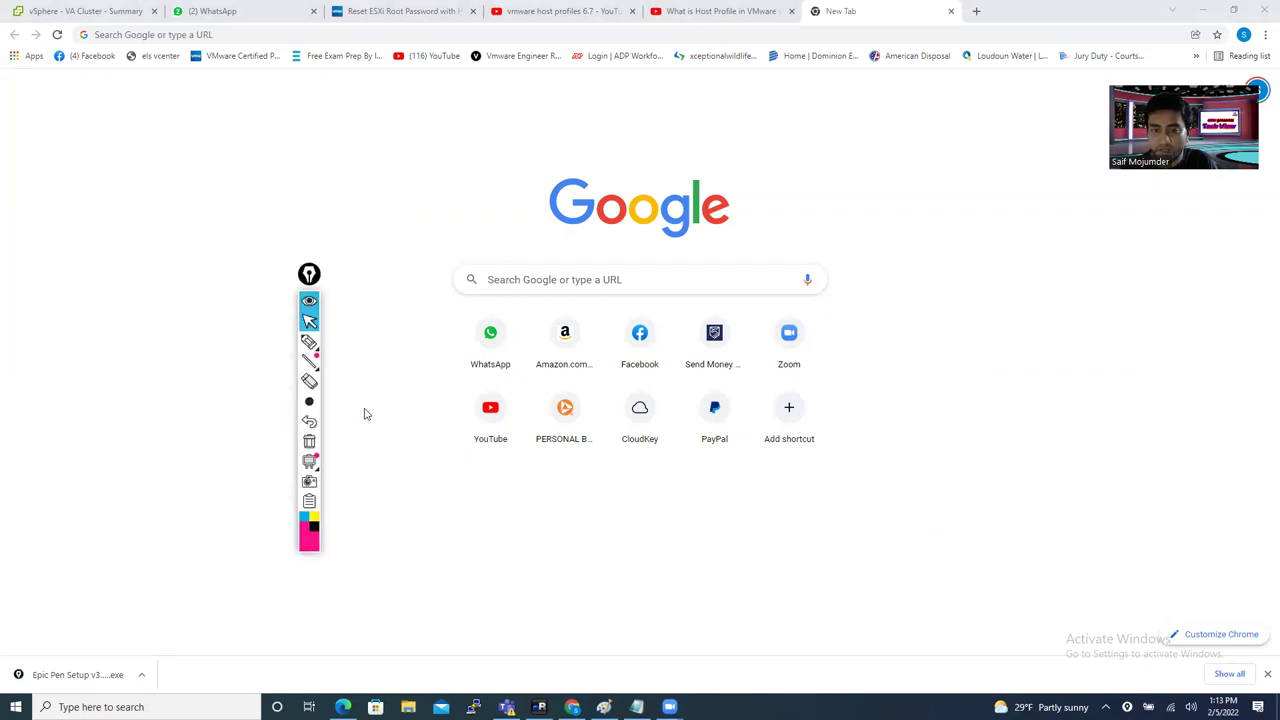
left_click(309, 343)
mouse_move(309, 401)
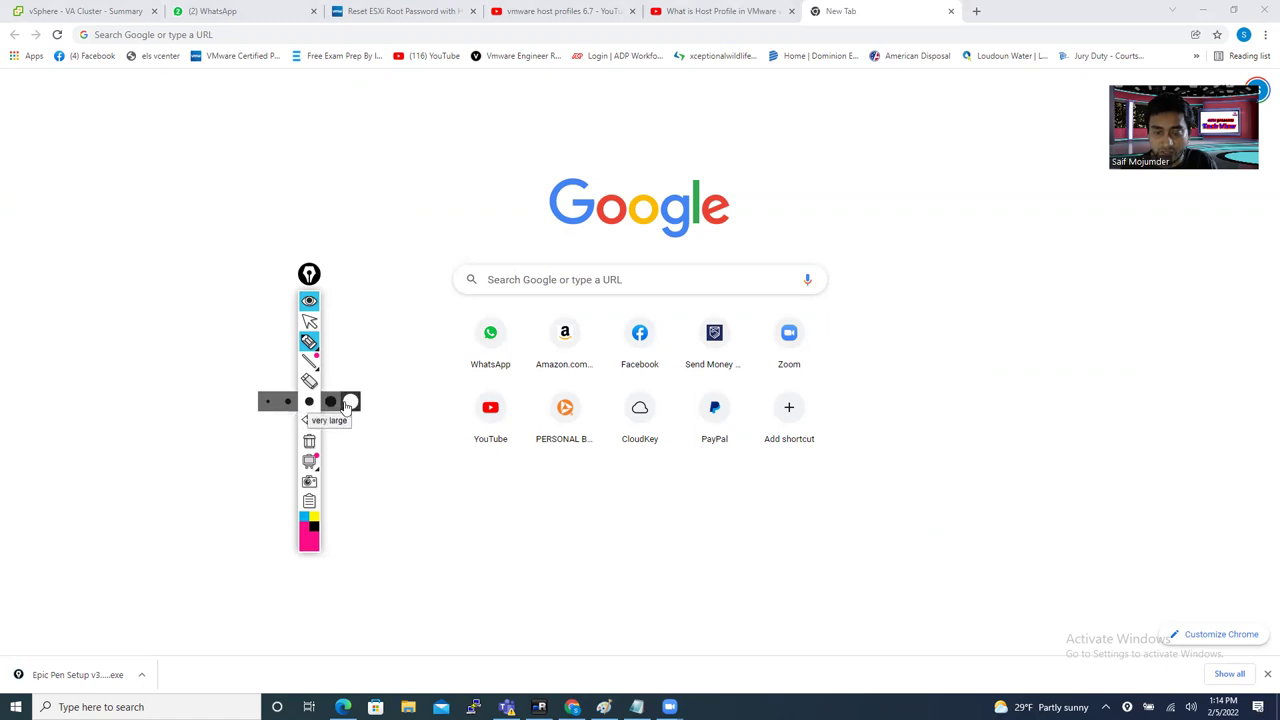
left_click(348, 405)
mouse_move(225, 145)
left_mouse_down()
mouse_move(197, 187)
mouse_move(251, 128)
left_mouse_up()
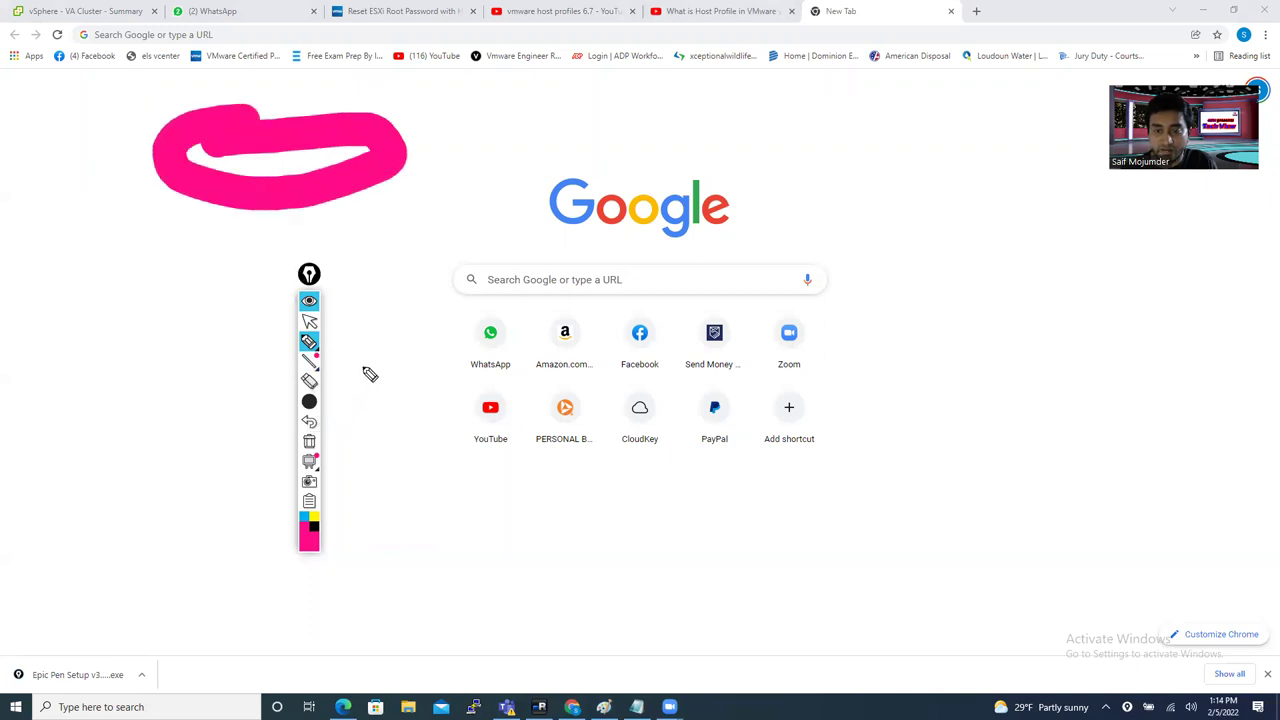
left_click(309, 381)
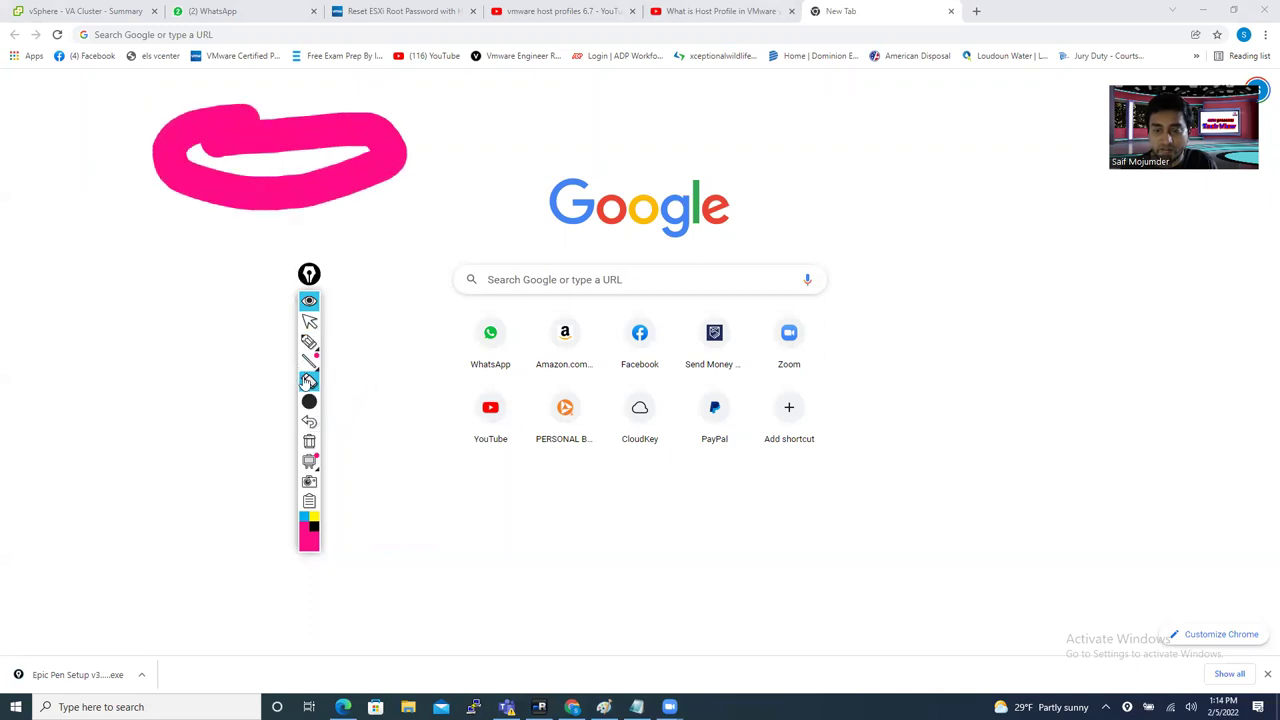
left_click(240, 200)
mouse_move(309, 341)
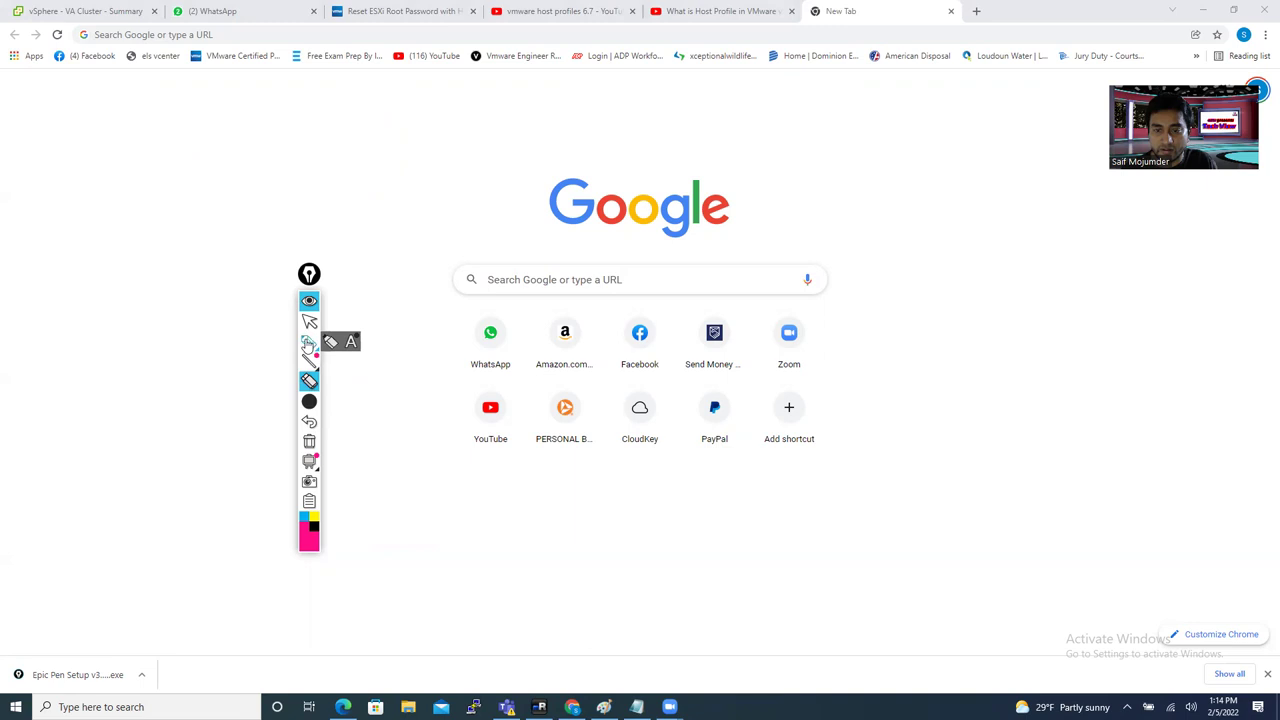
Draw more pink loops, erasing one, clearing all, and undoing the last with Ctrl+Z
left_click(309, 341)
left_click_drag(243, 143, 290, 102)
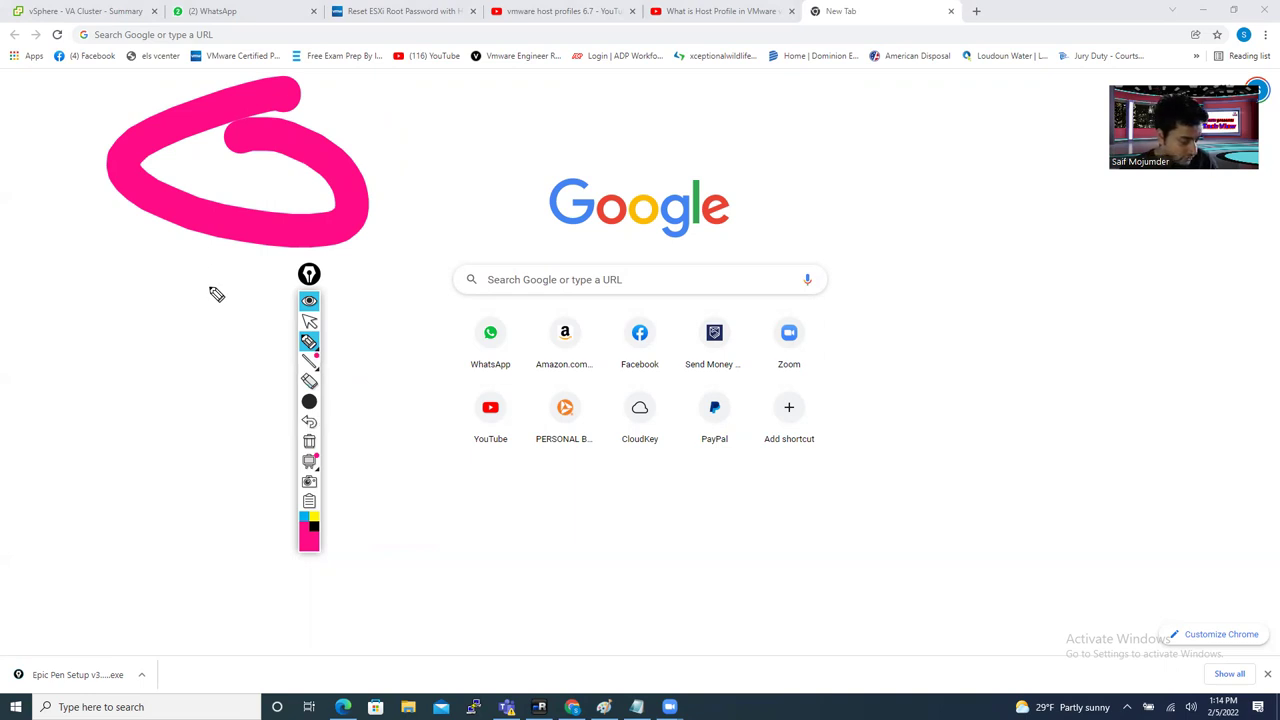
key("e")
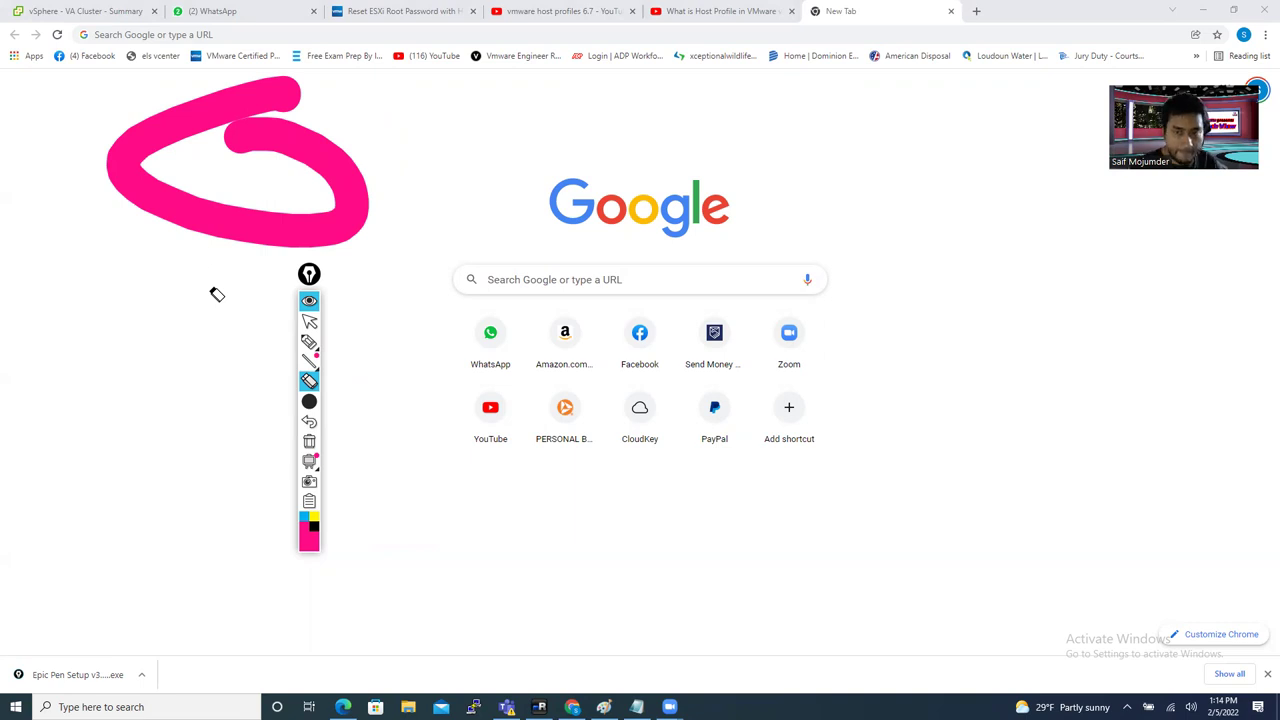
left_click(232, 226)
mouse_move(309, 342)
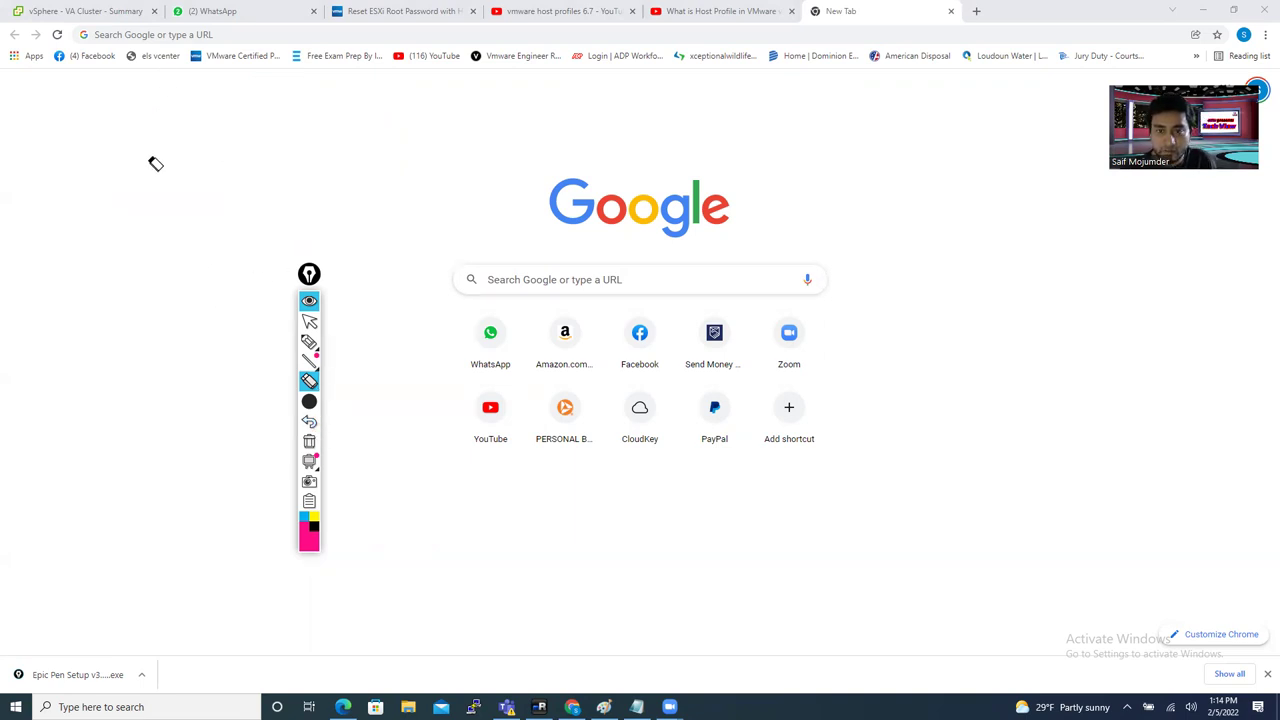
left_click(309, 341)
left_click_drag(140, 162, 153, 168)
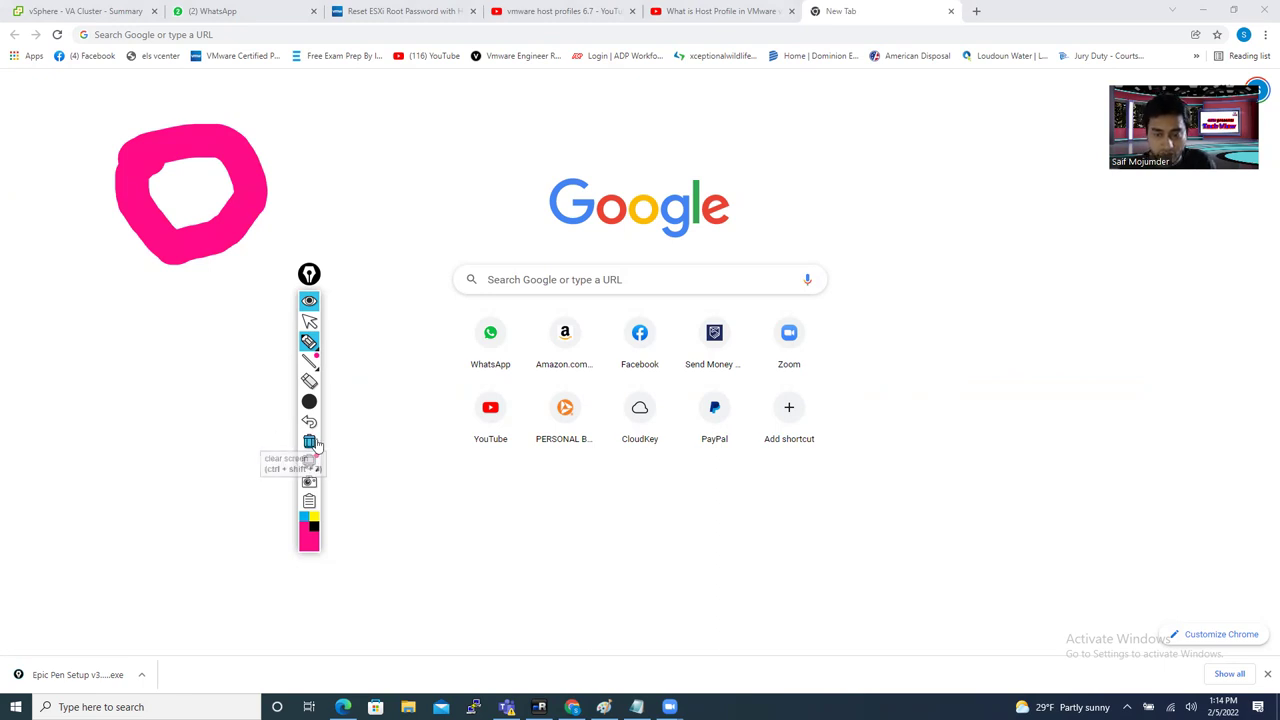
left_click(311, 441)
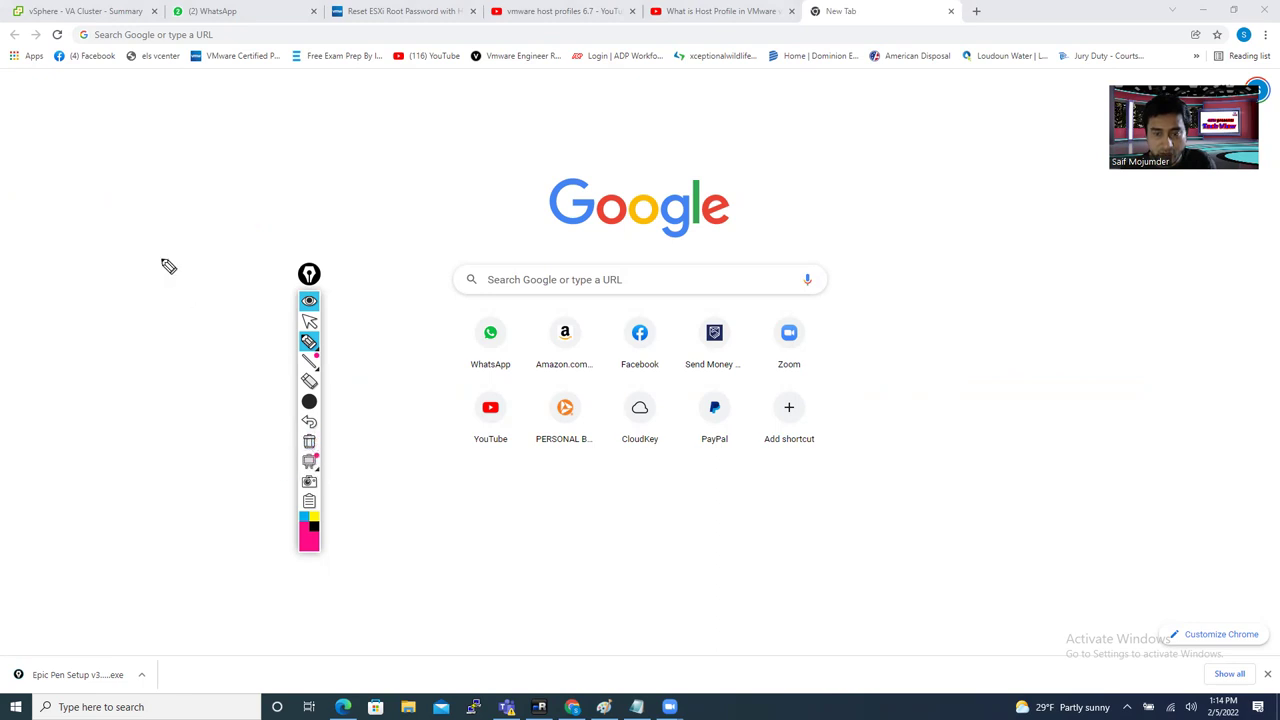
mouse_move(113, 150)
left_mouse_down()
mouse_move(246, 200)
mouse_move(110, 125)
left_mouse_up()
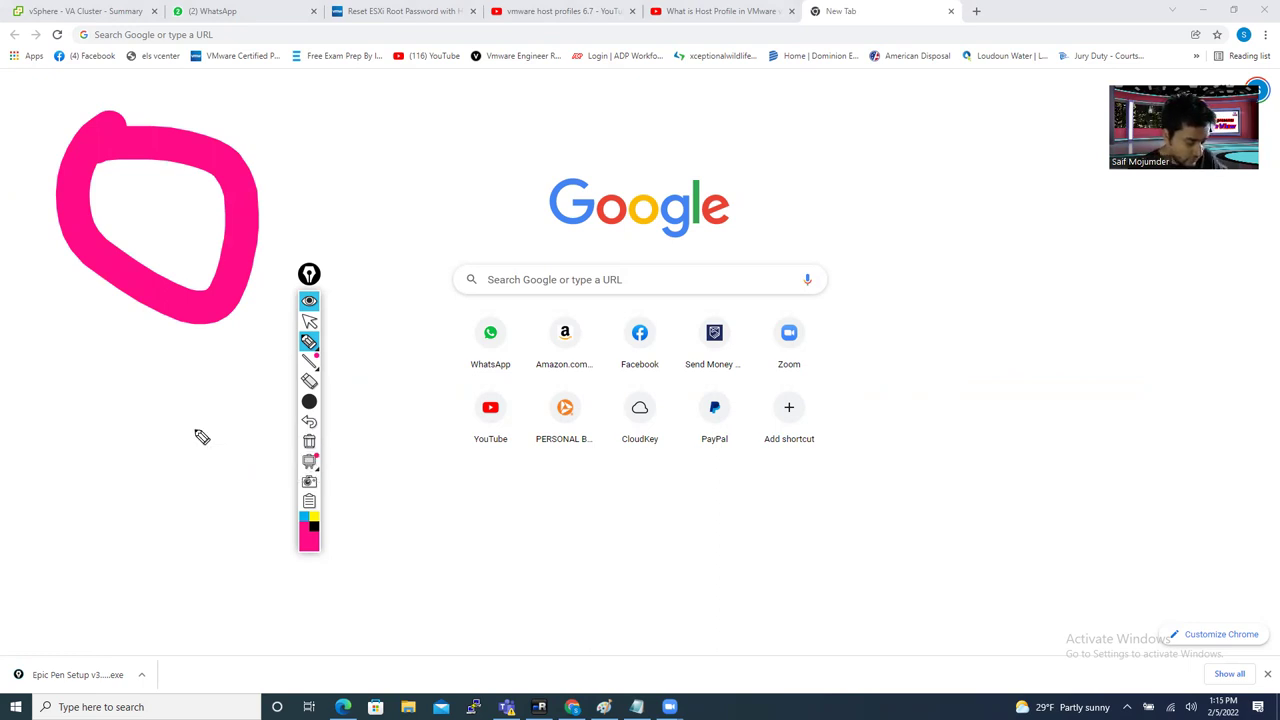
key("ctrl+z")
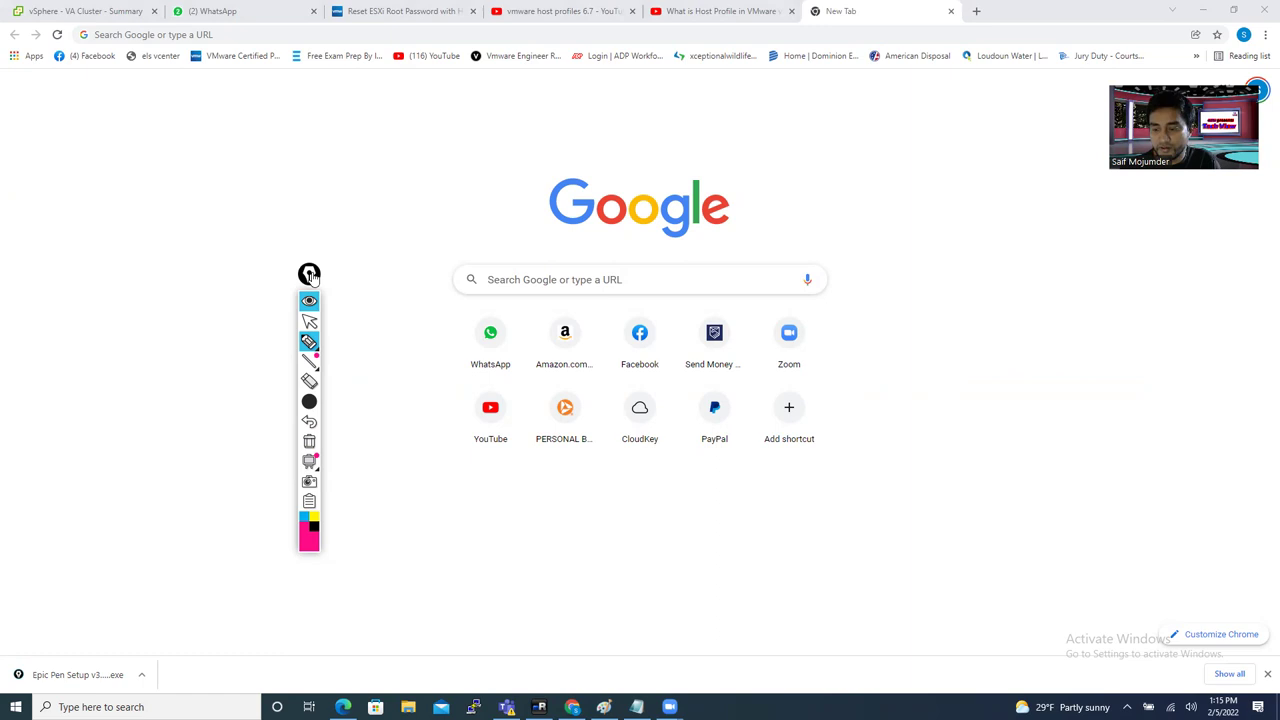
Use a small pen to draw thin pink loops top-left and around the address bar, then restore page clicks
left_click_drag(311, 277, 320, 164)
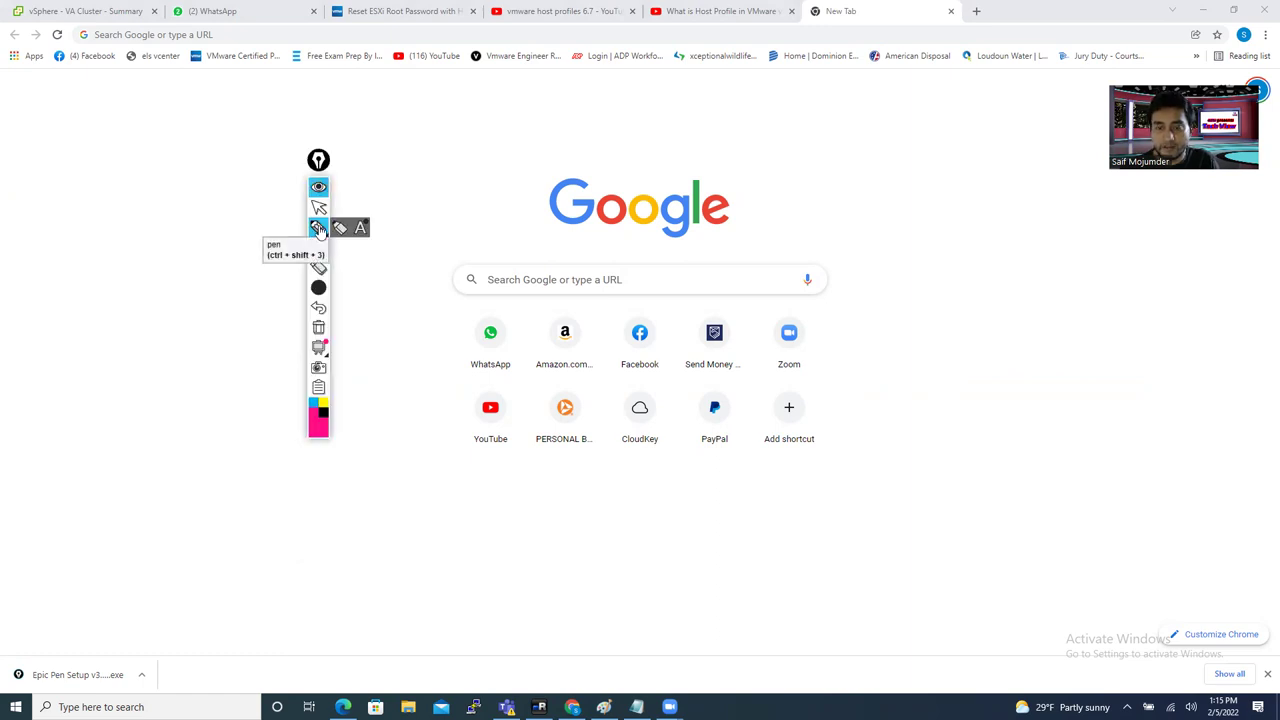
mouse_move(318, 288)
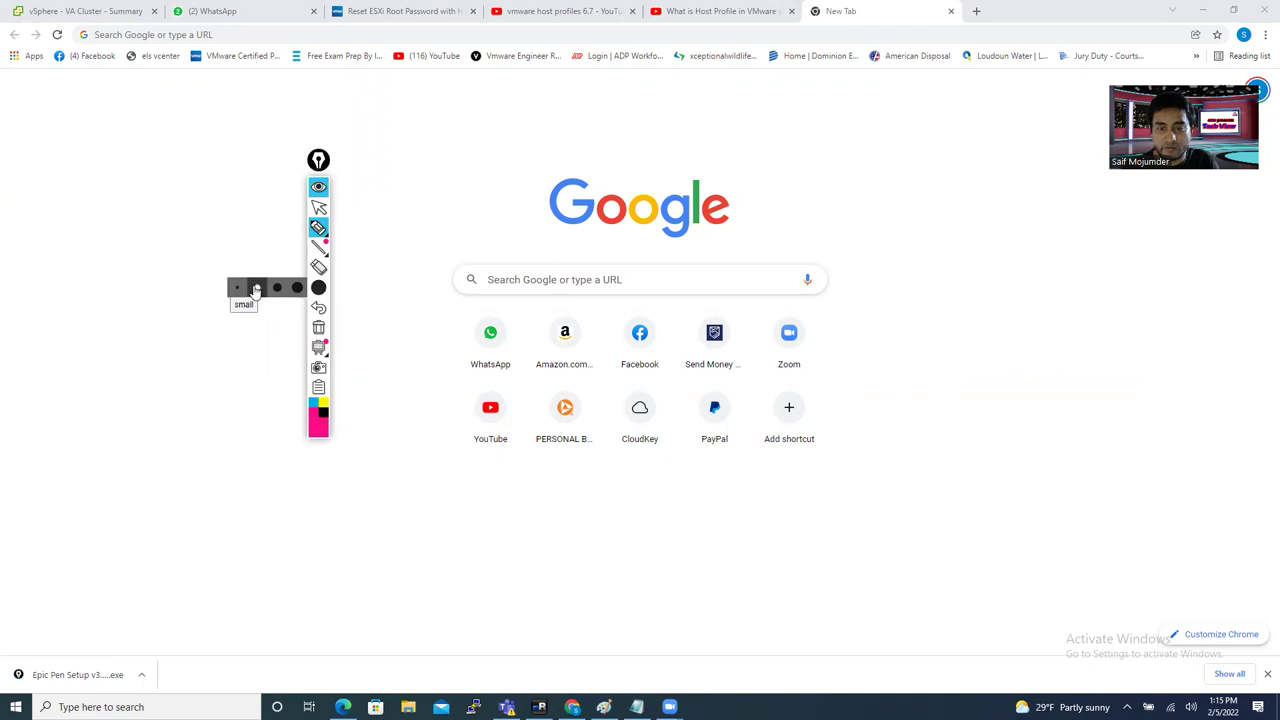
left_click(257, 288)
left_click_drag(64, 108, 74, 114)
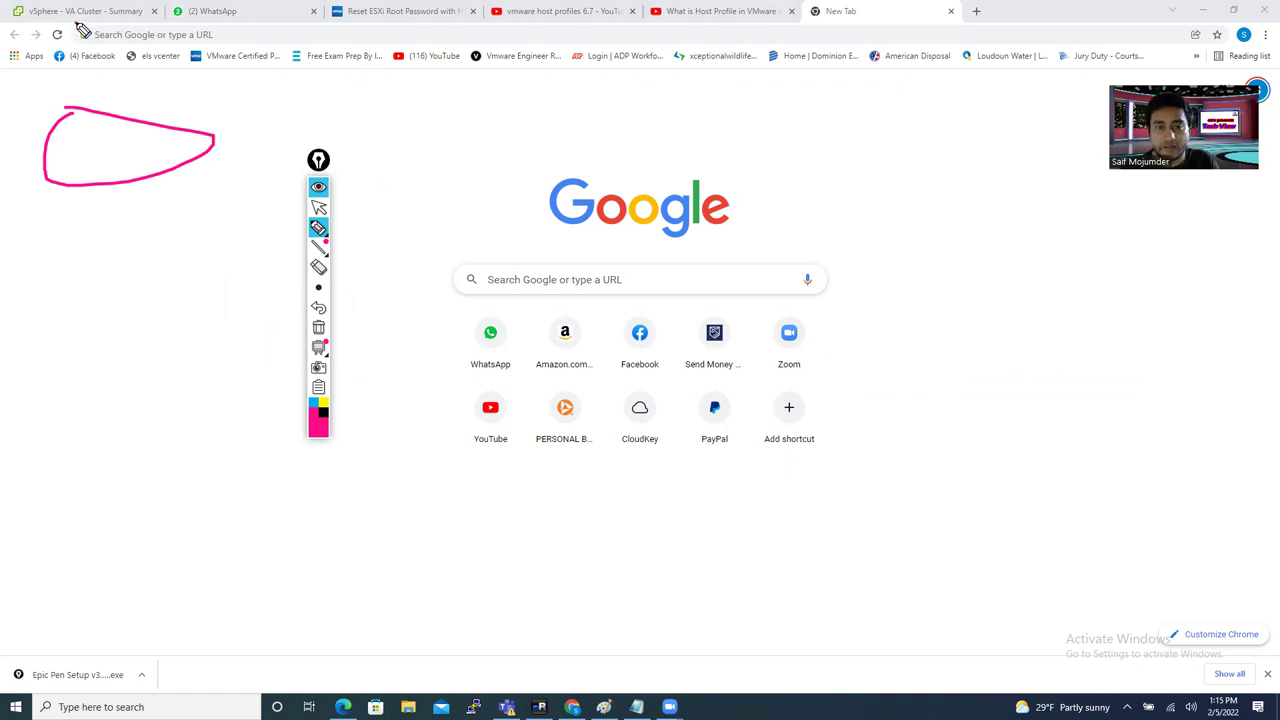
left_click_drag(77, 24, 80, 24)
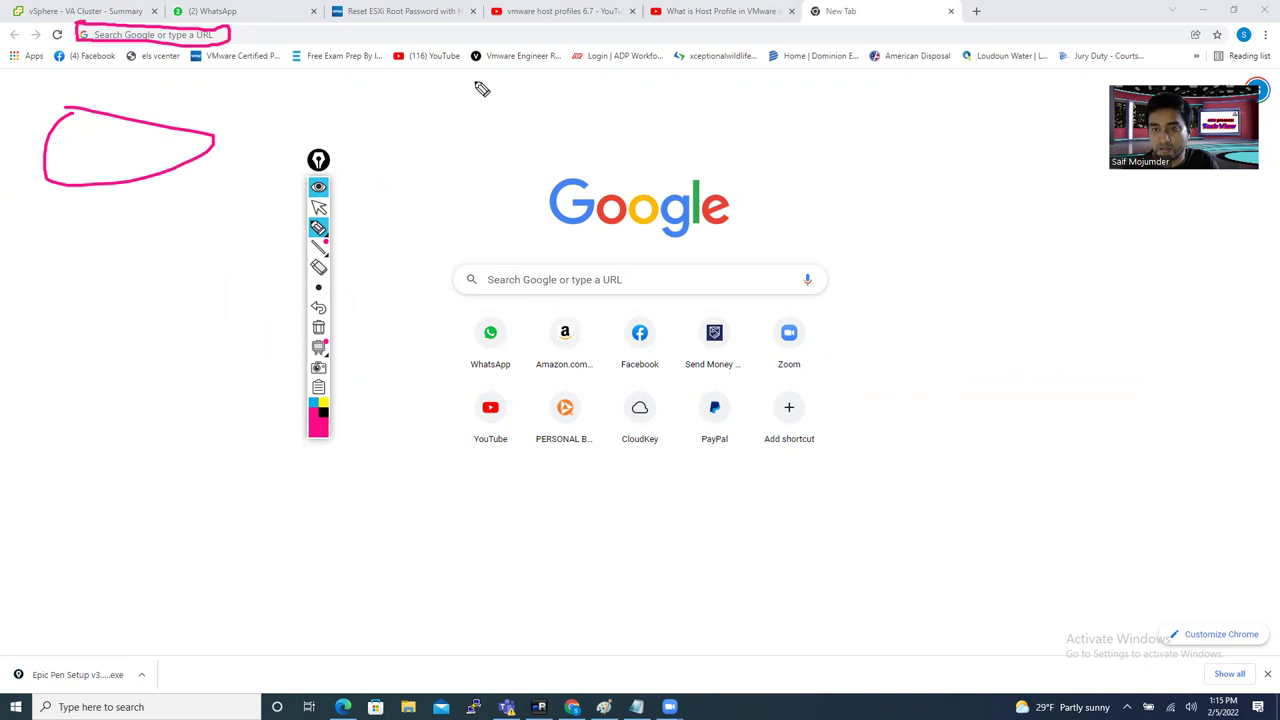
mouse_move(318, 228)
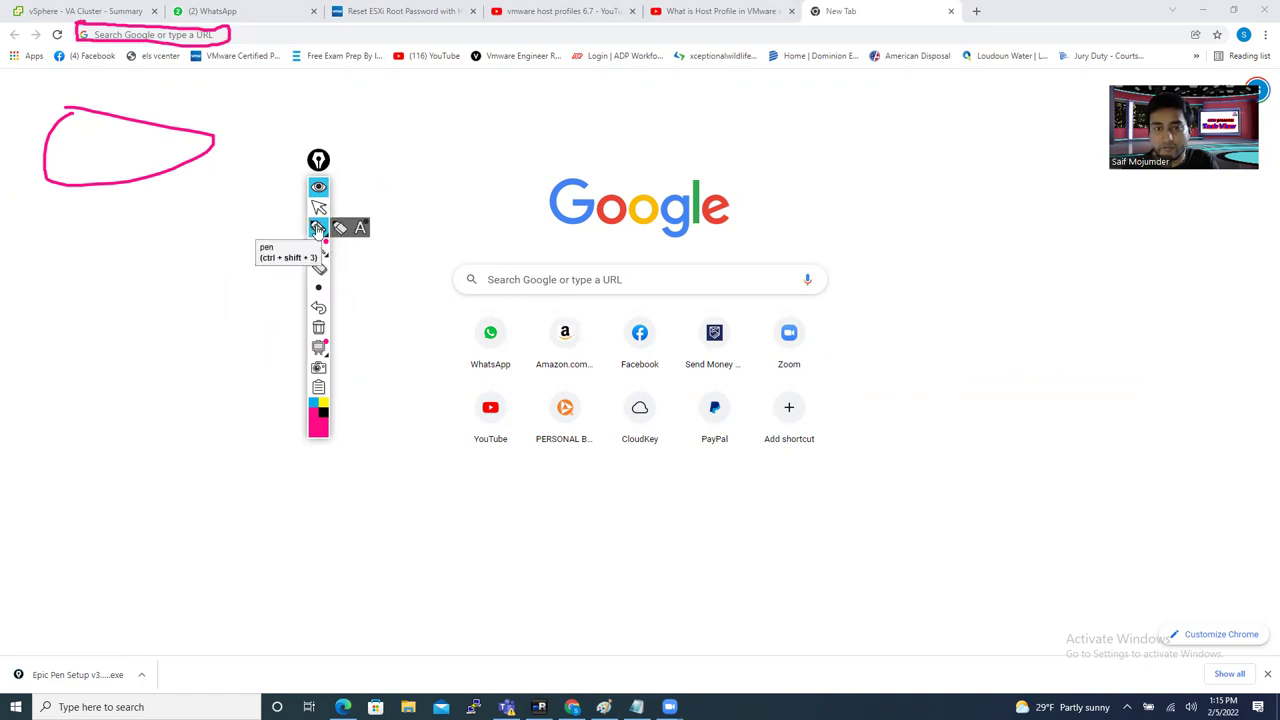
left_click(318, 208)
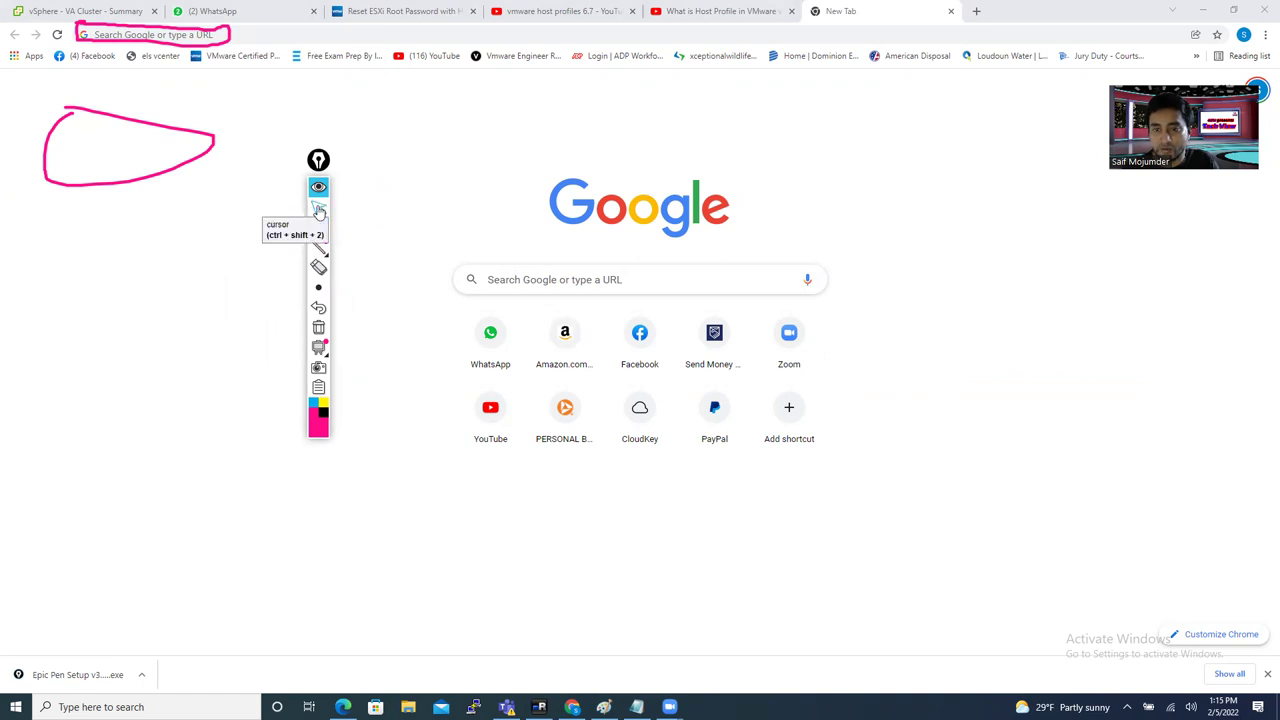
Open Amazon and mark Health & Household and Coupons in pink
left_click(568, 330)
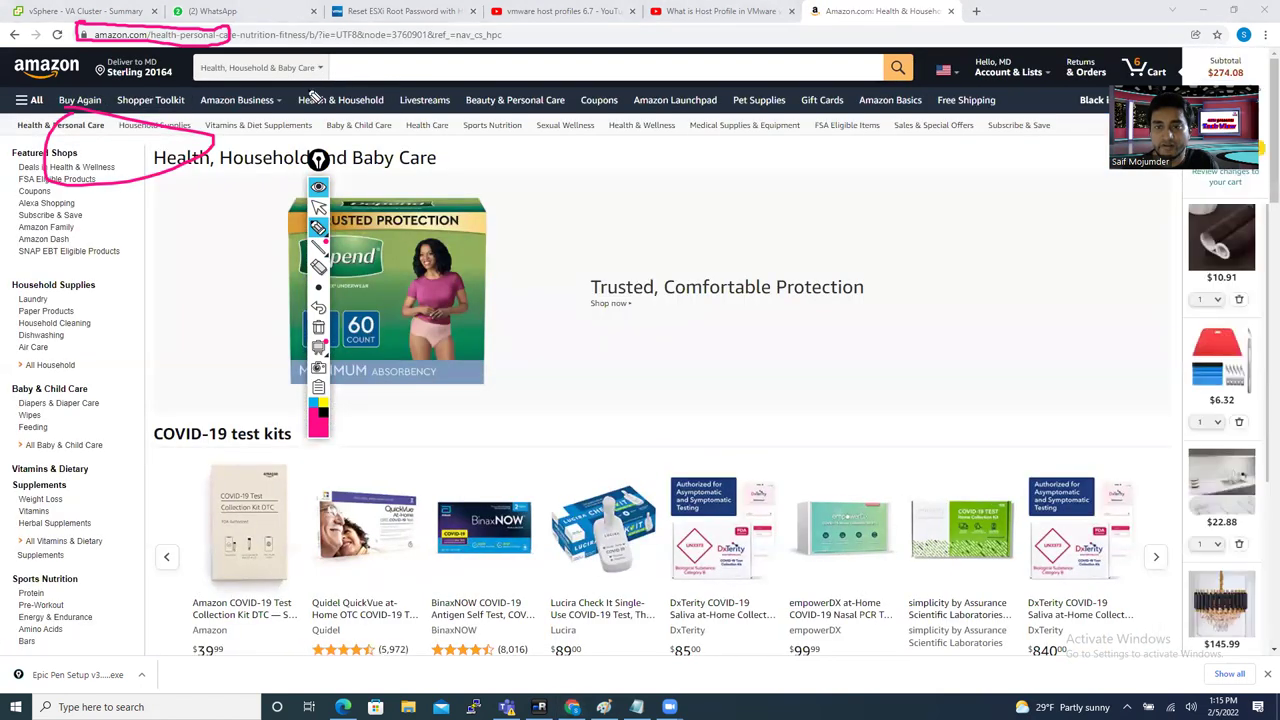
left_click_drag(398, 103, 302, 106)
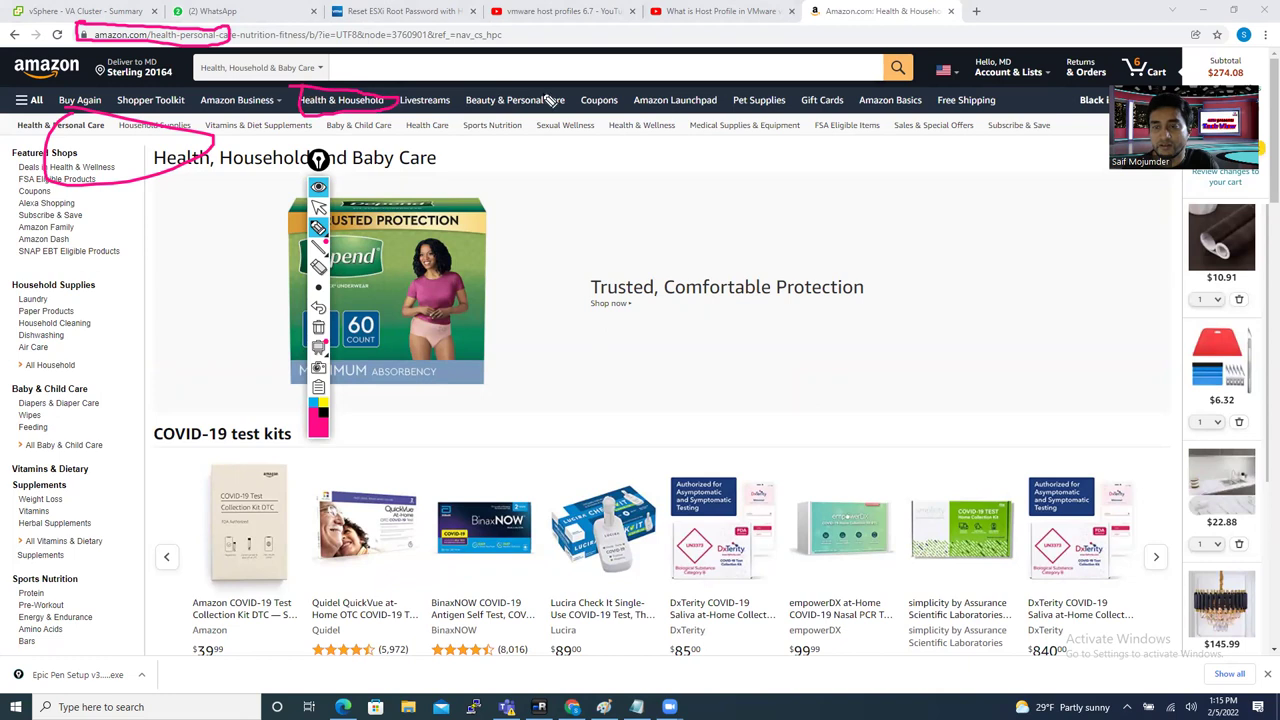
left_click_drag(580, 90, 576, 92)
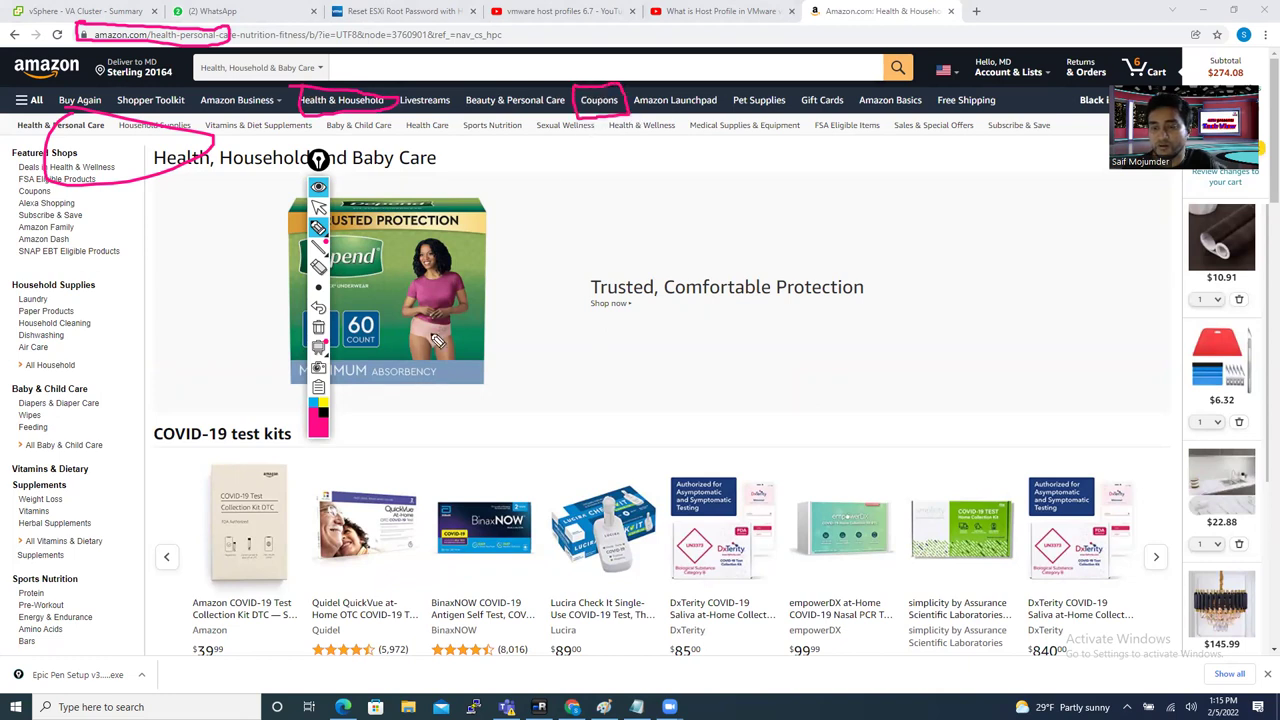
Switch the pen to red, circle Launchpad, Pet Supplies, Amazon Basics and the banner, then clear all
left_click(318, 428)
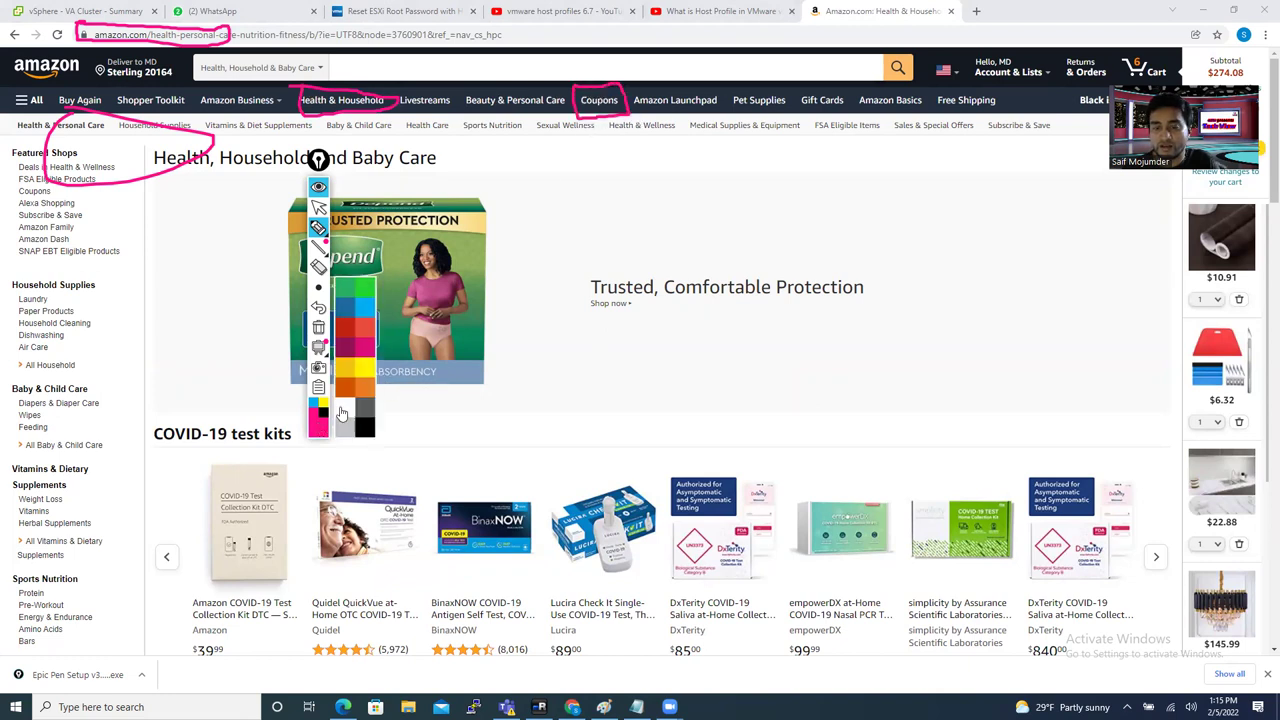
left_click(362, 338)
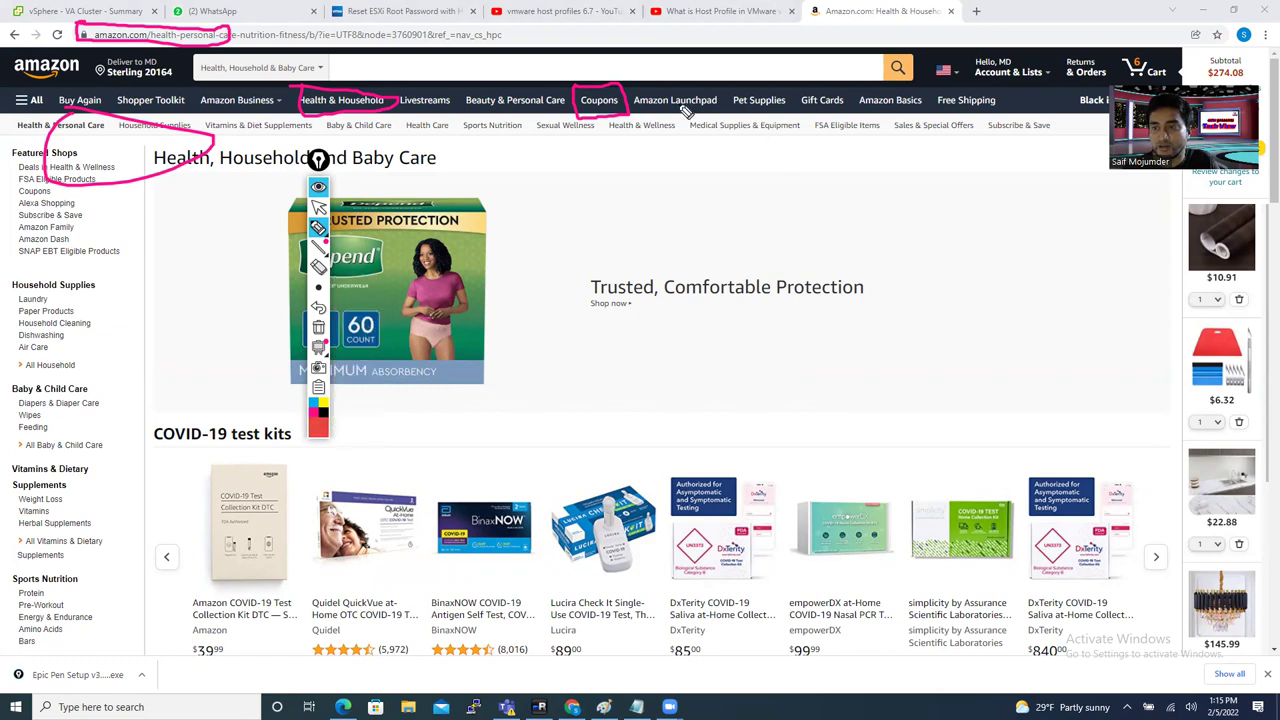
left_click_drag(634, 90, 638, 95)
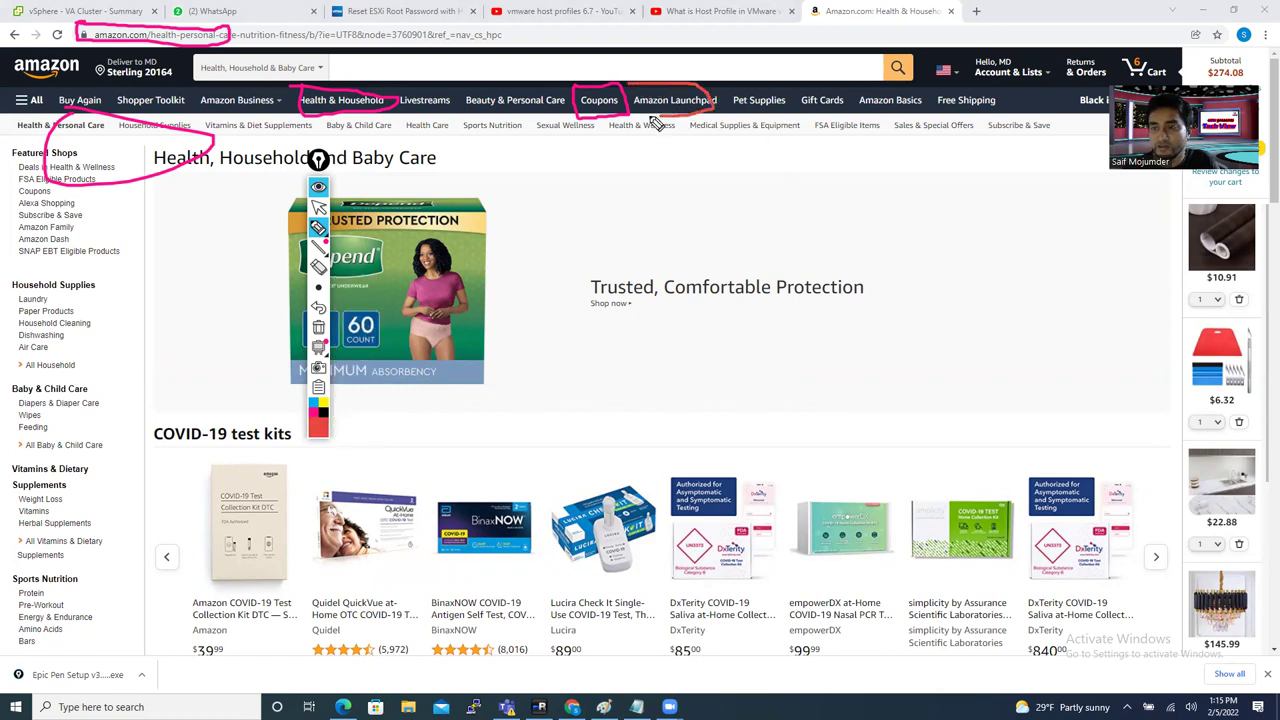
left_click_drag(727, 93, 728, 92)
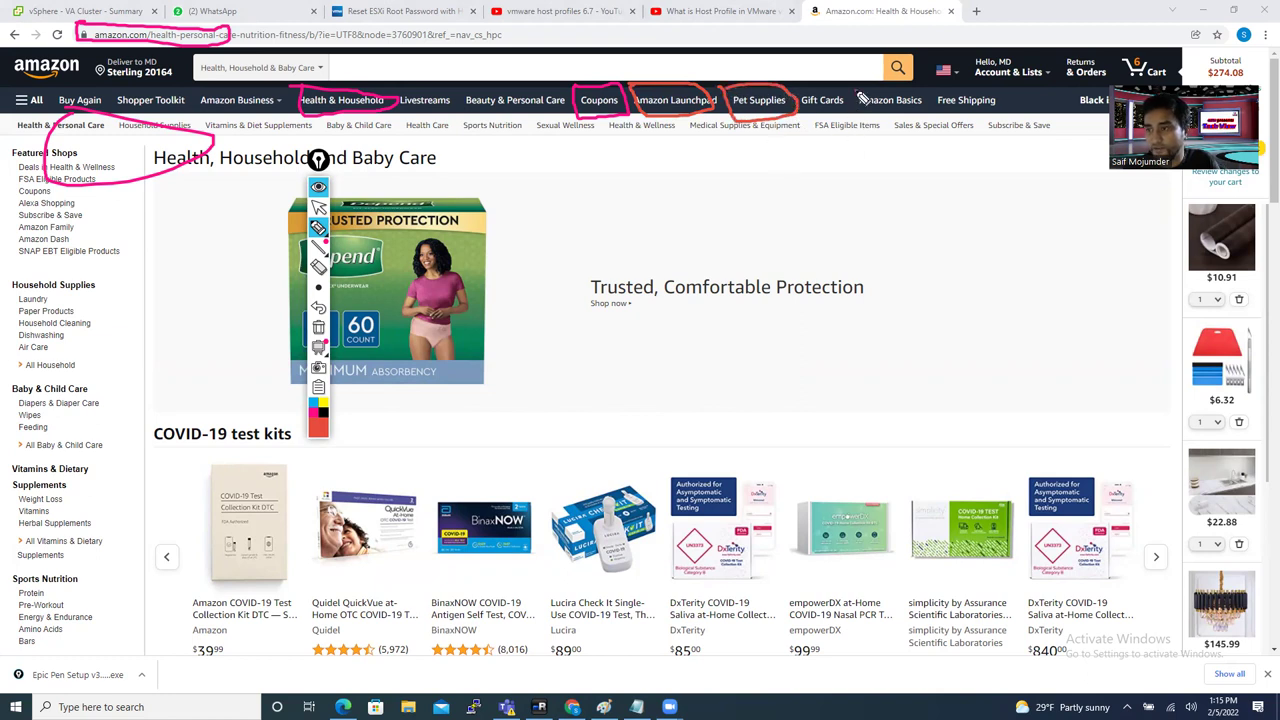
left_click_drag(862, 99, 850, 95)
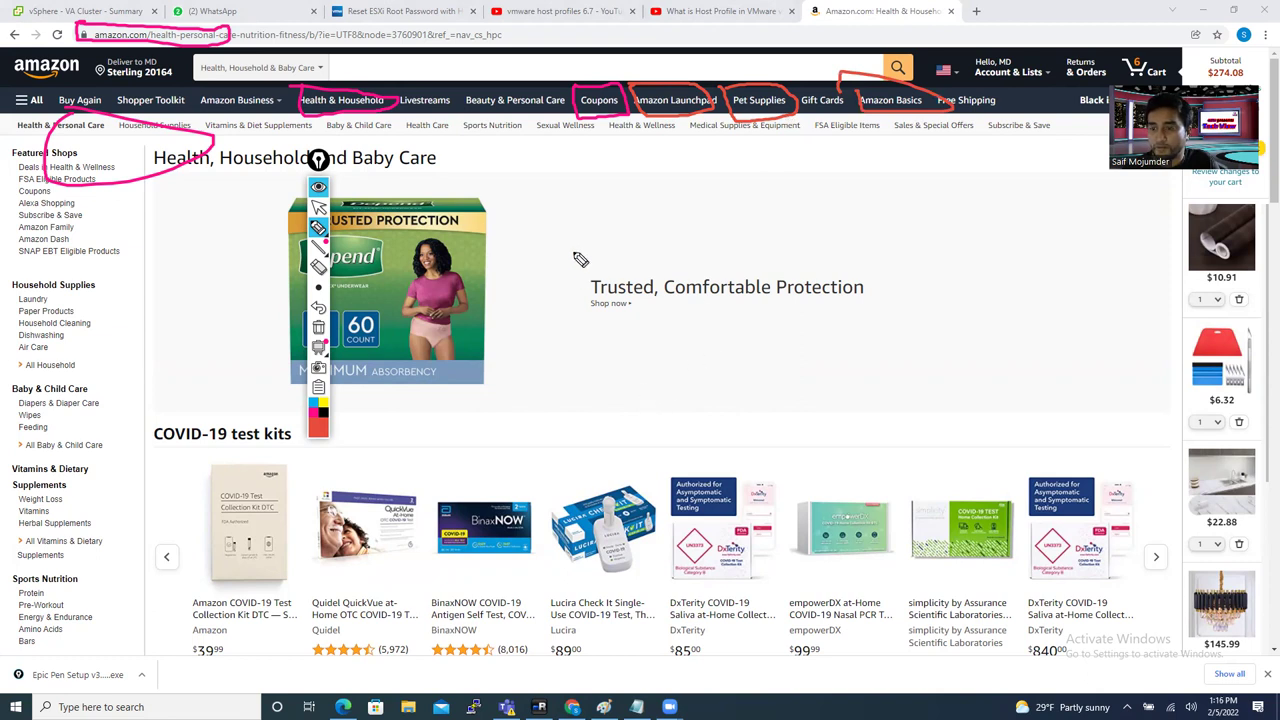
mouse_move(575, 255)
left_mouse_down()
mouse_move(854, 366)
mouse_move(571, 251)
left_mouse_up()
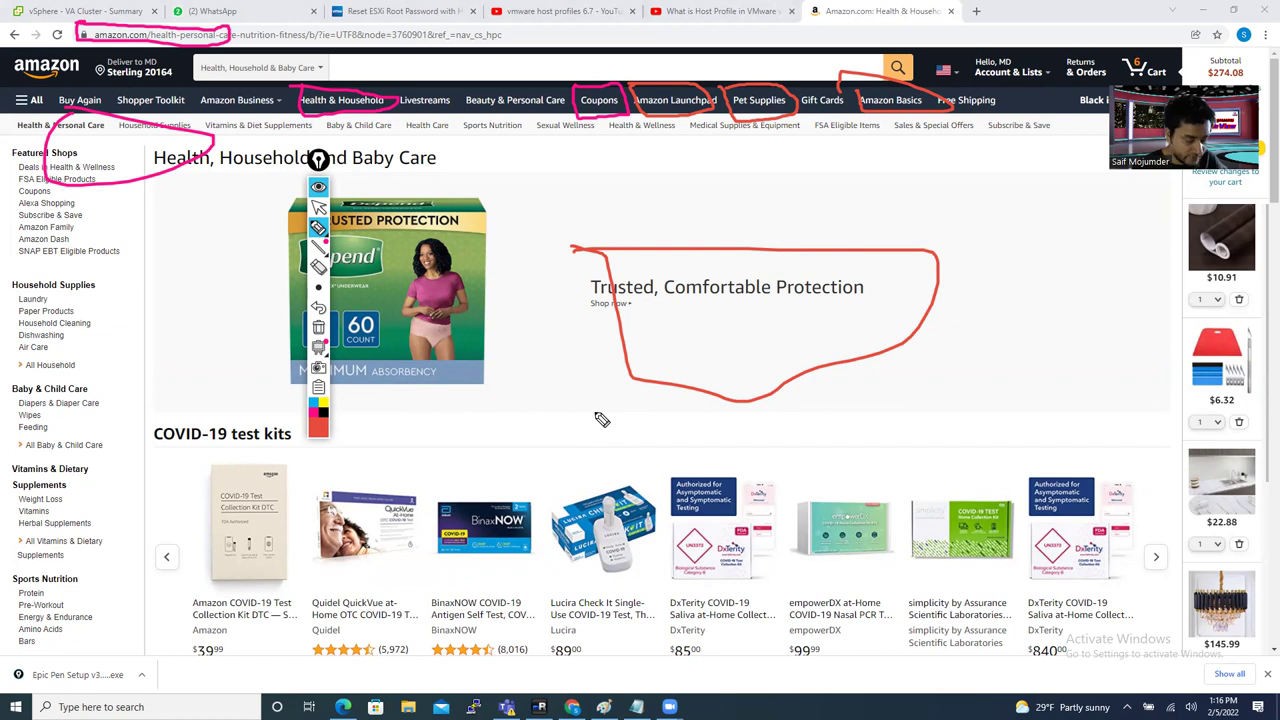
key("ctrl+shift+c")
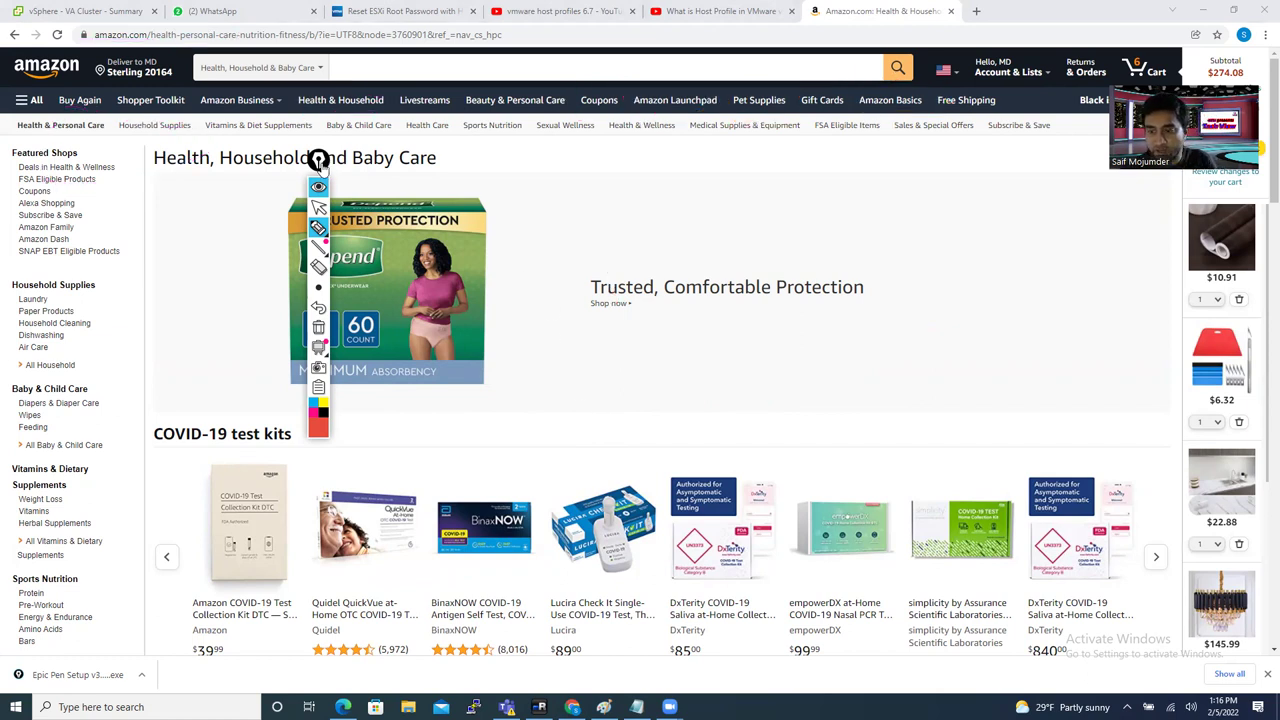
Move and hide the Epic Pen toolbar, circle Health & Wellness in red, then focus Amazon's search box
left_click_drag(320, 166, 569, 172)
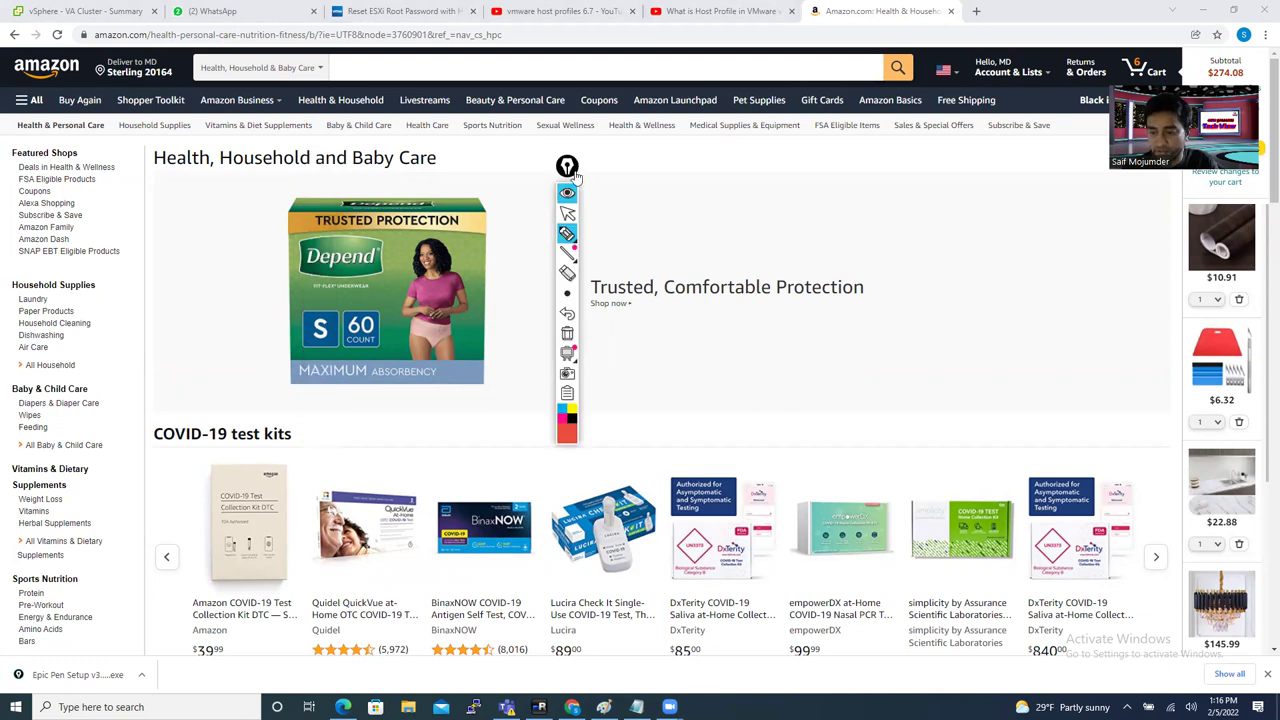
left_click(570, 168)
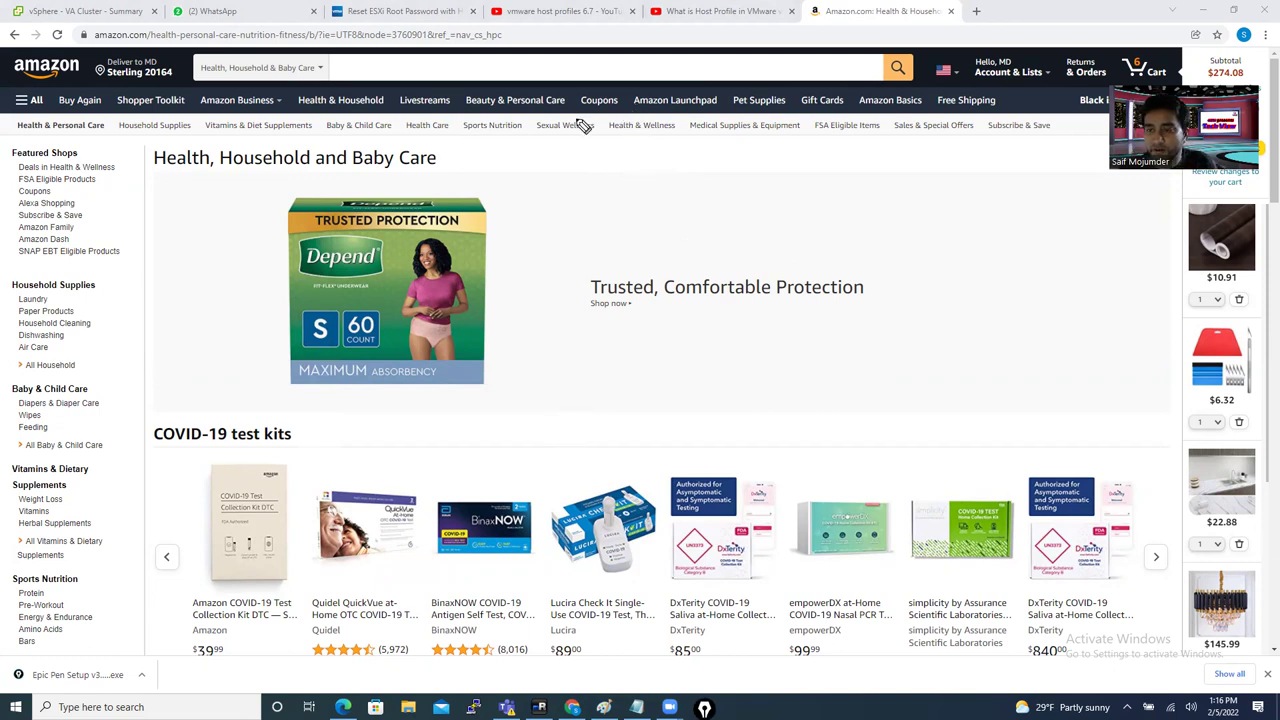
left_click_drag(606, 114, 600, 114)
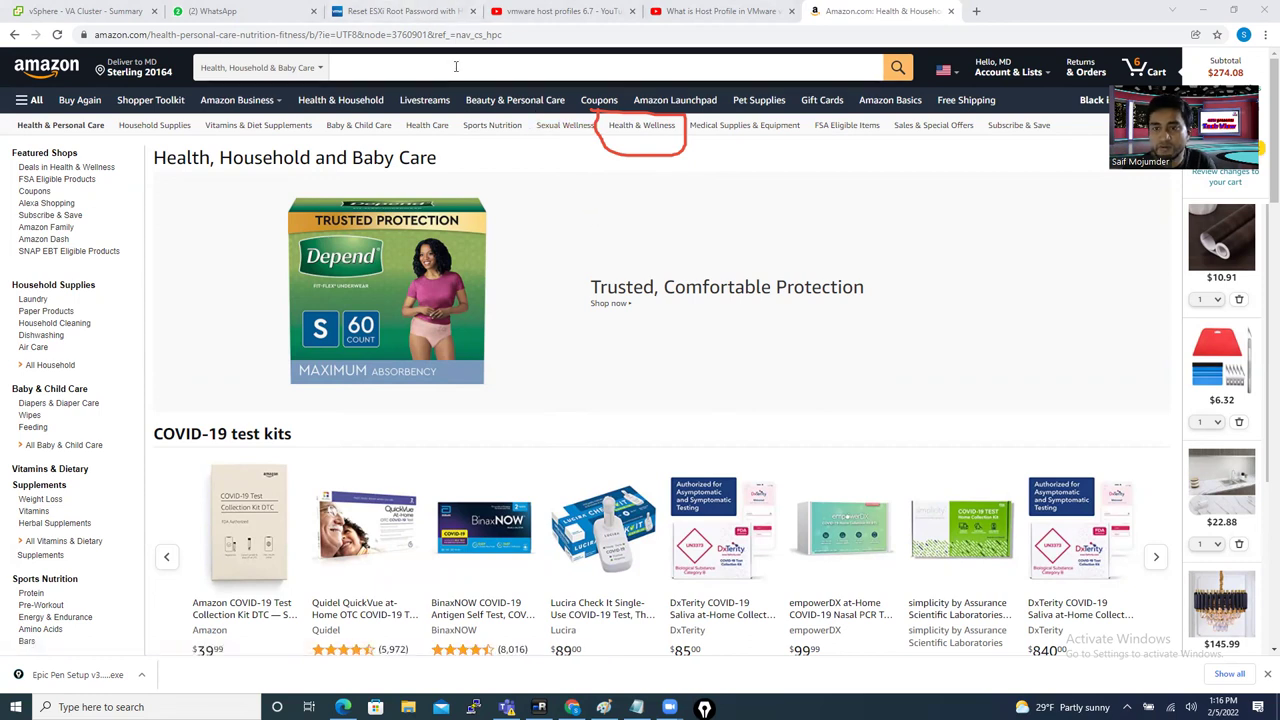
left_click(650, 66)
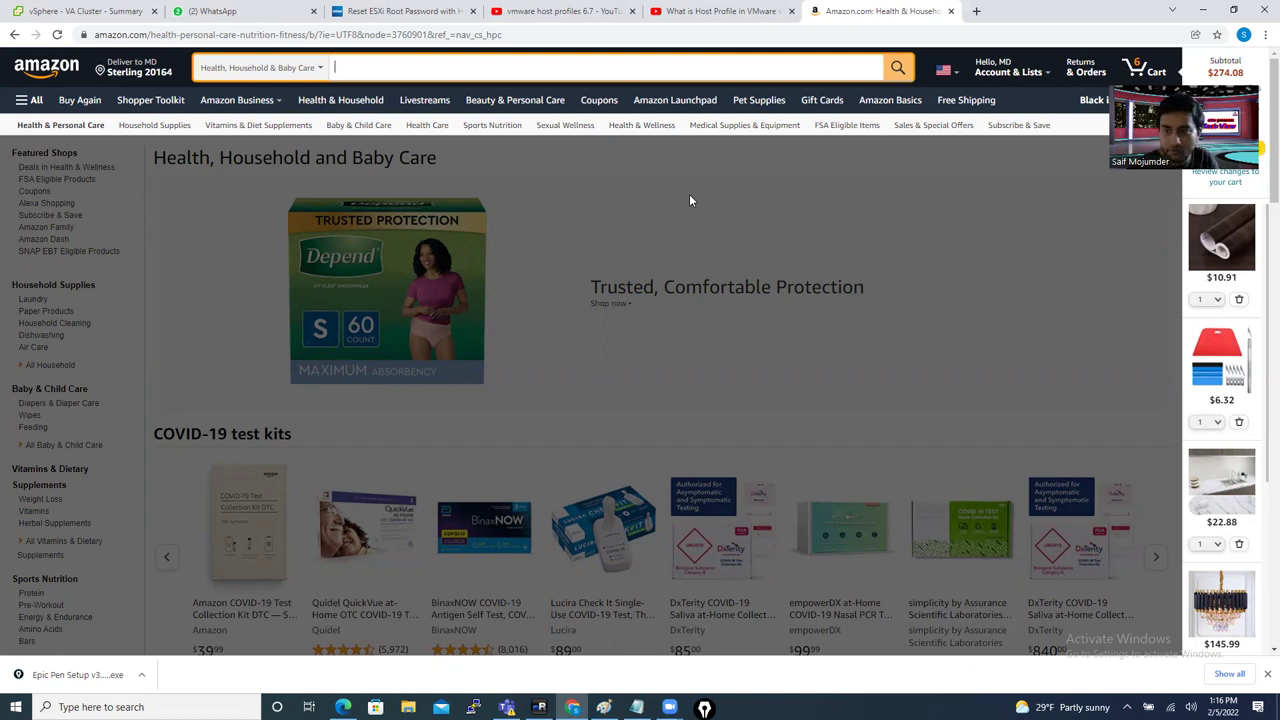
Draw red marks above the Amazon banner and near the search box, then show and re-hide the pen toolbar
left_click_drag(716, 178, 727, 177)
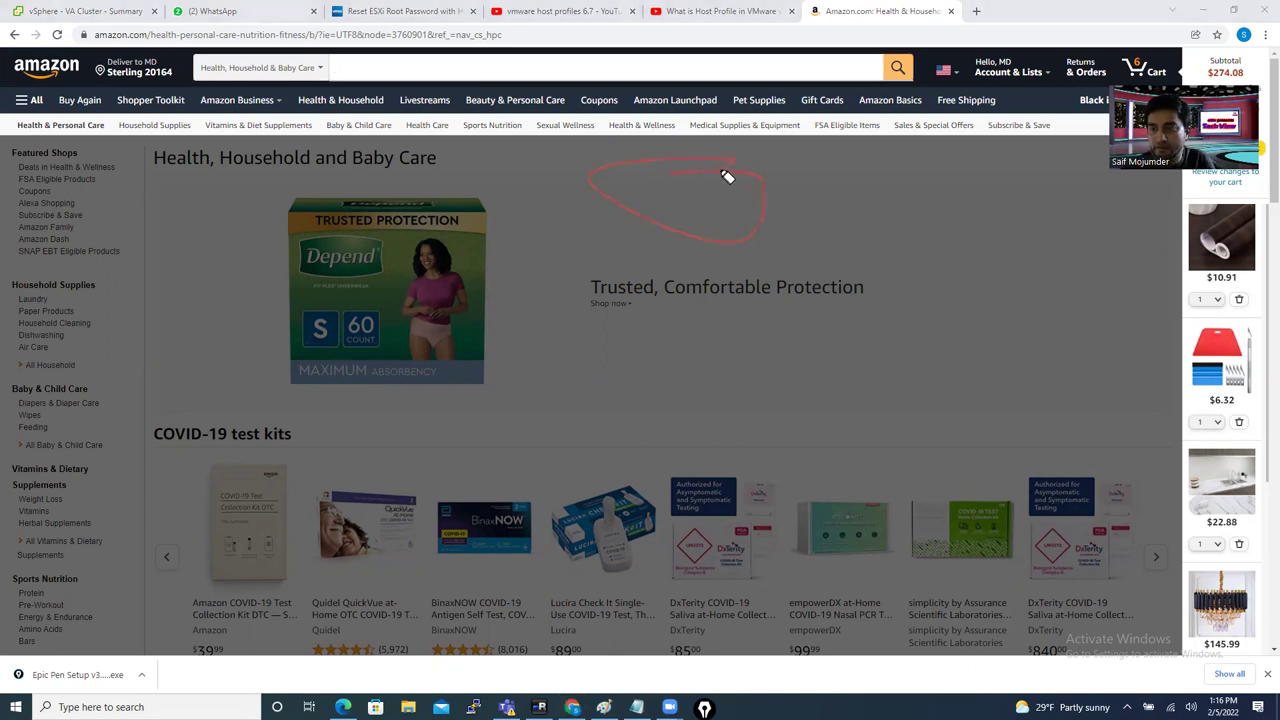
left_click_drag(682, 62, 738, 76)
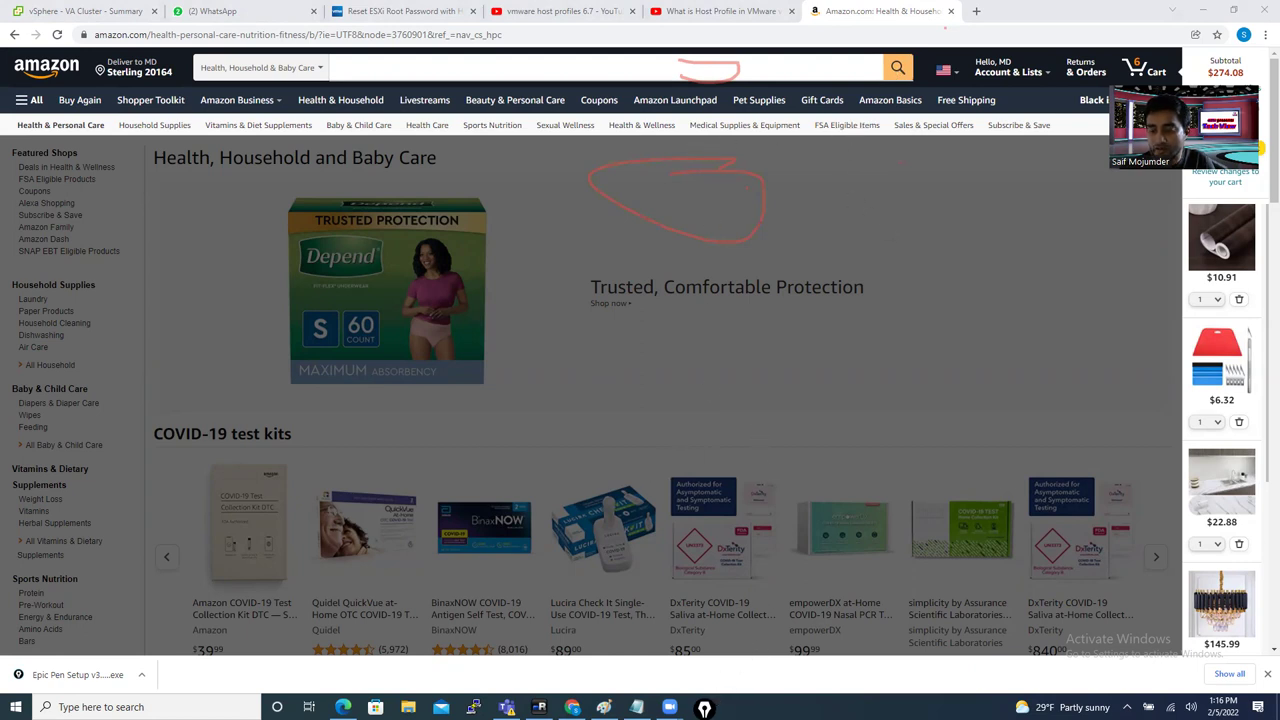
left_click(704, 707)
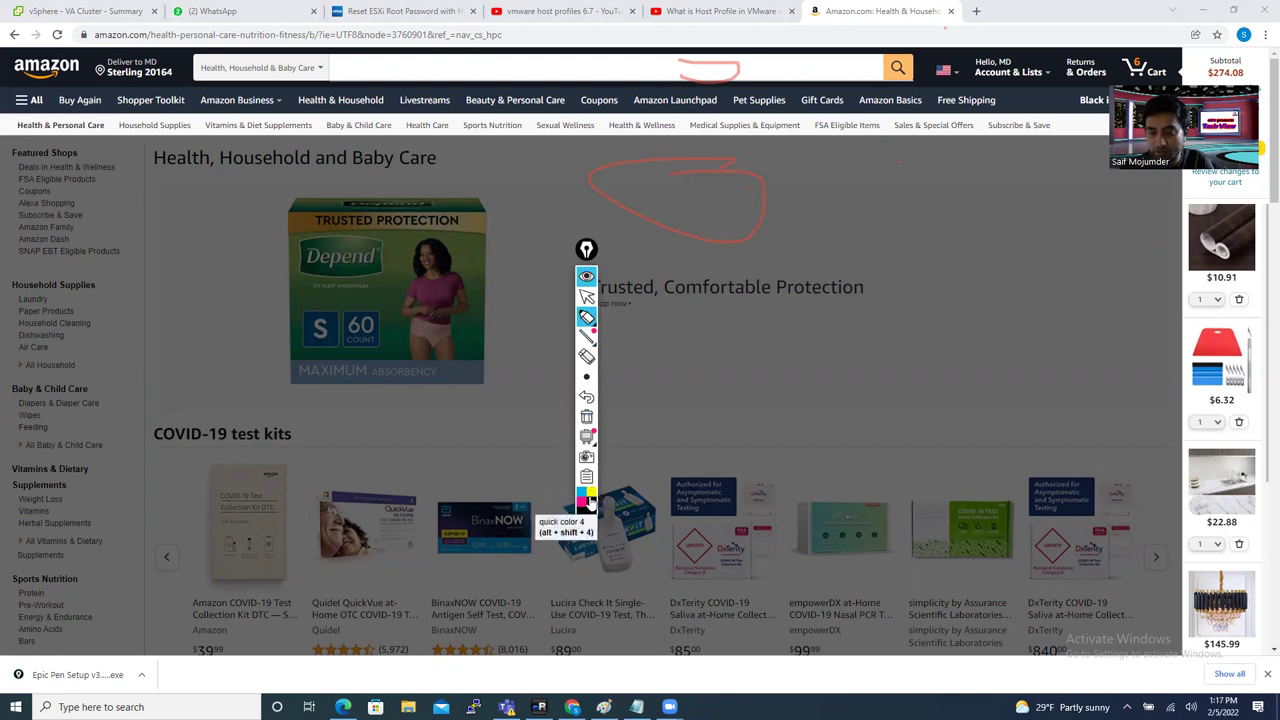
left_click(587, 250)
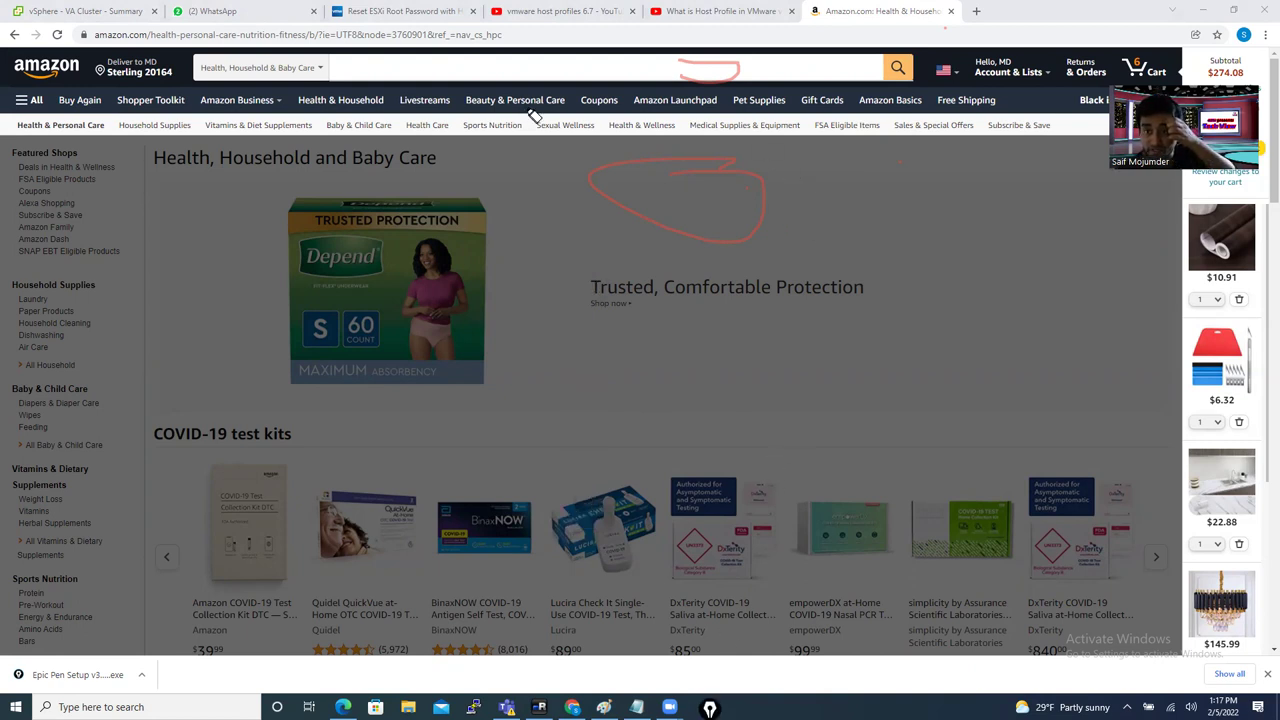
Circle Sexual Wellness and Medical Supplies & Equipment in black, then clear all annotations with Ctrl+Shift+C
left_click_drag(531, 120, 546, 121)
left_click_drag(700, 118, 718, 120)
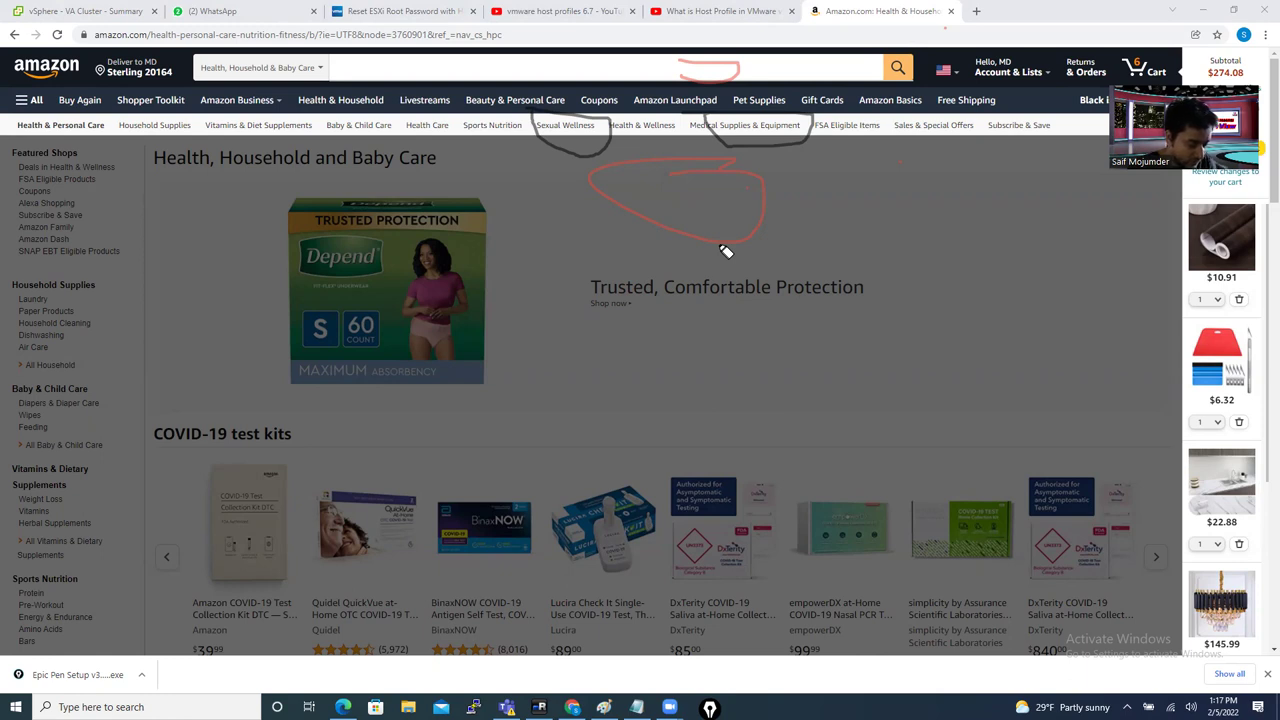
key("ctrl+shift+c")
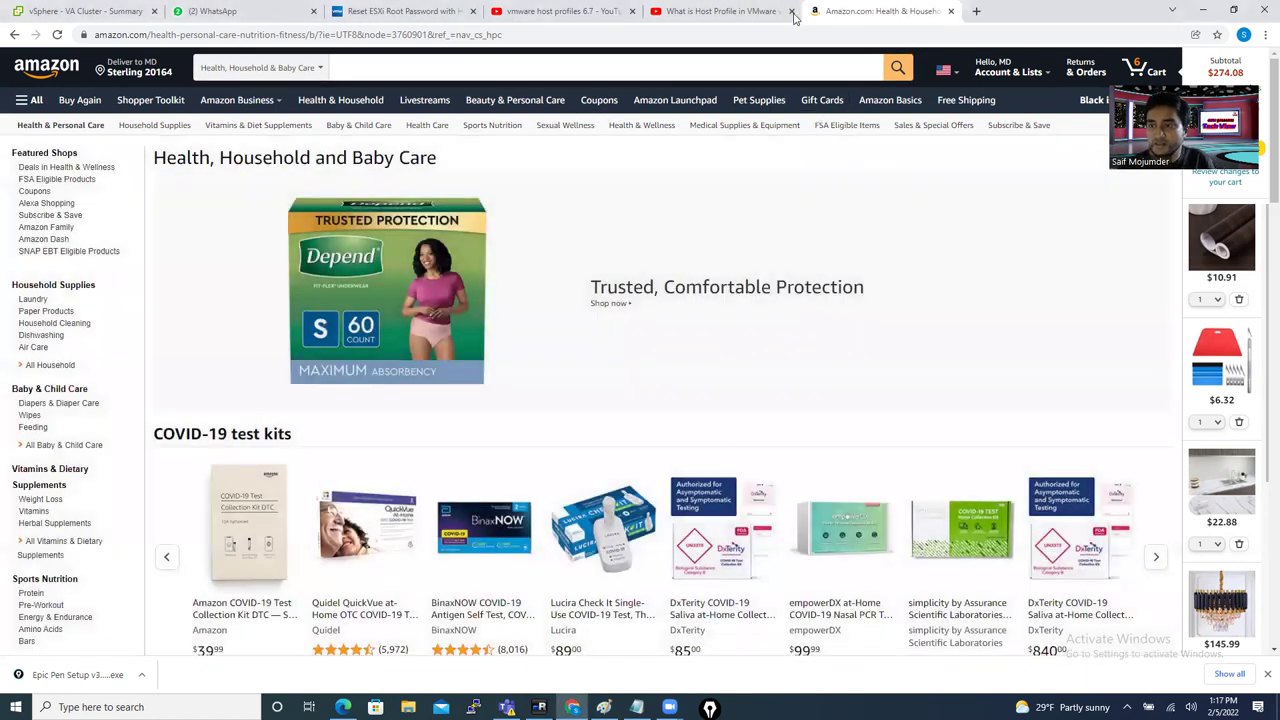
Visit the YouTube tab, then return to Amazon and open the Amazon Basics store page
left_click(710, 14)
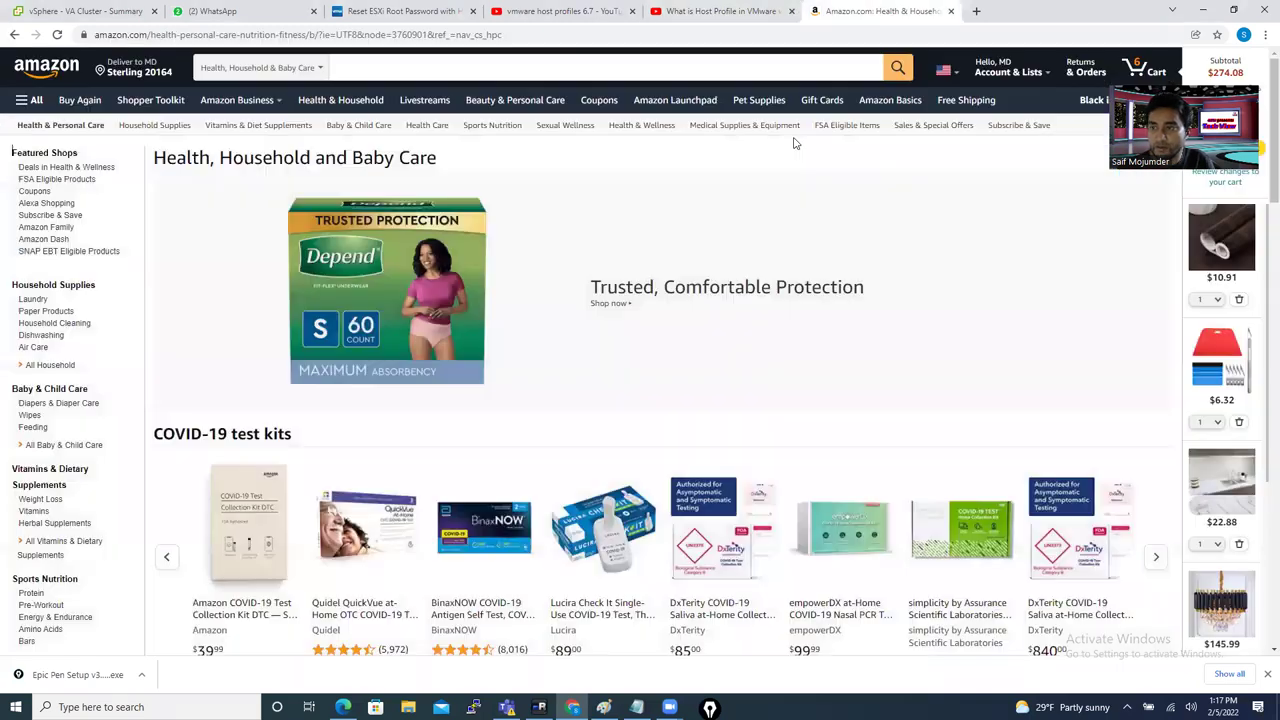
left_click(880, 11)
left_click(889, 100)
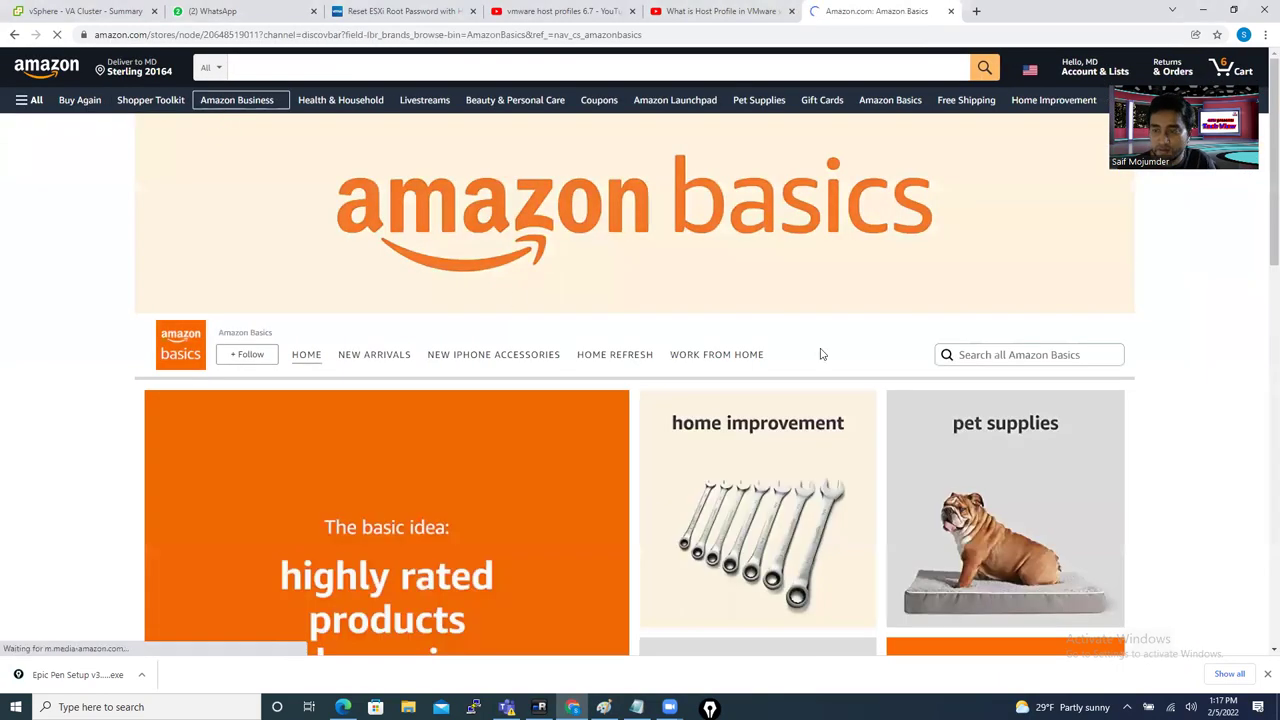